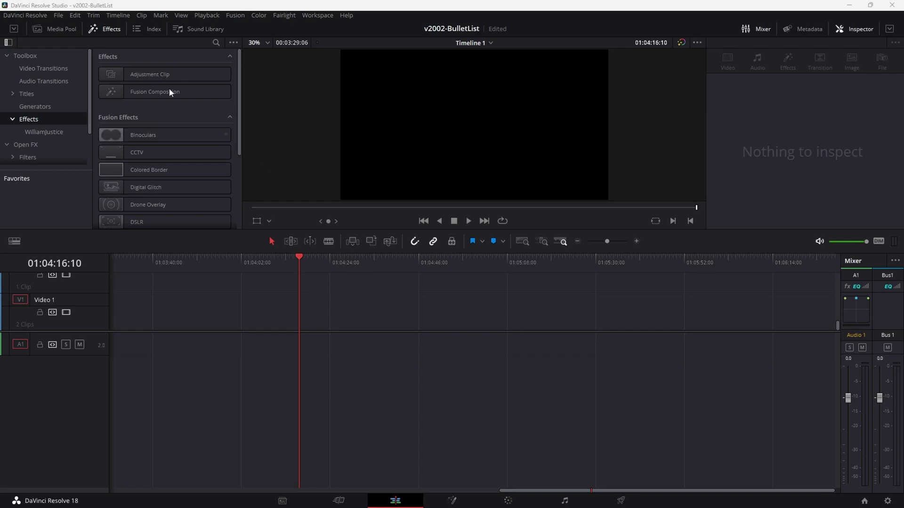
# Add a Text+ title from the Titles library to track V1
pyautogui.click(115, 31)
pyautogui.click(115, 30)
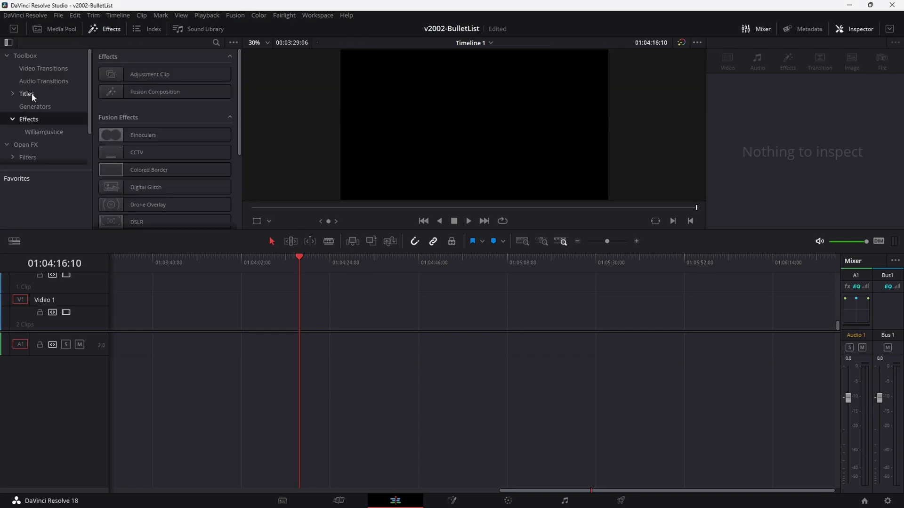
pyautogui.click(28, 93)
pyautogui.moveTo(134, 161); pyautogui.dragTo(460, 315)
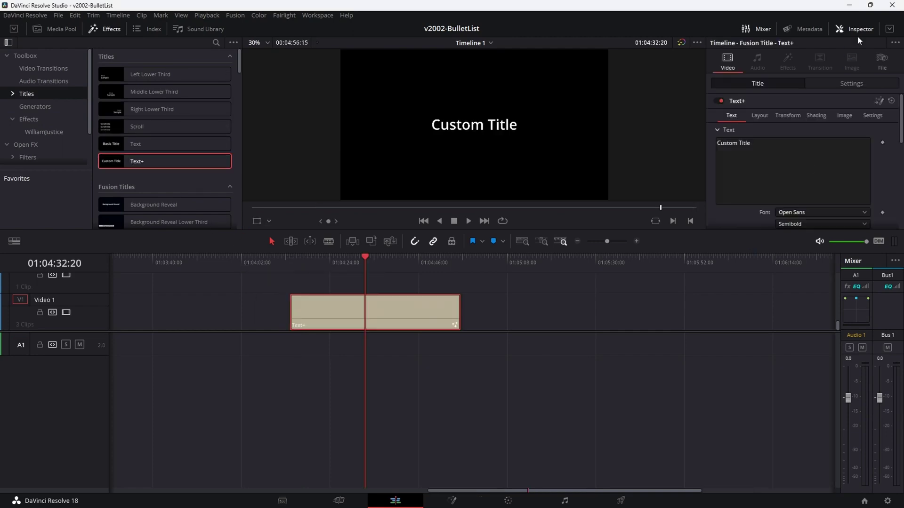
# Replace the title text with five lines, TEXT ONE through TEXT FIVE
pyautogui.click(889, 29)
pyautogui.click(750, 143)
pyautogui.hotkey('ctrl', 'a')
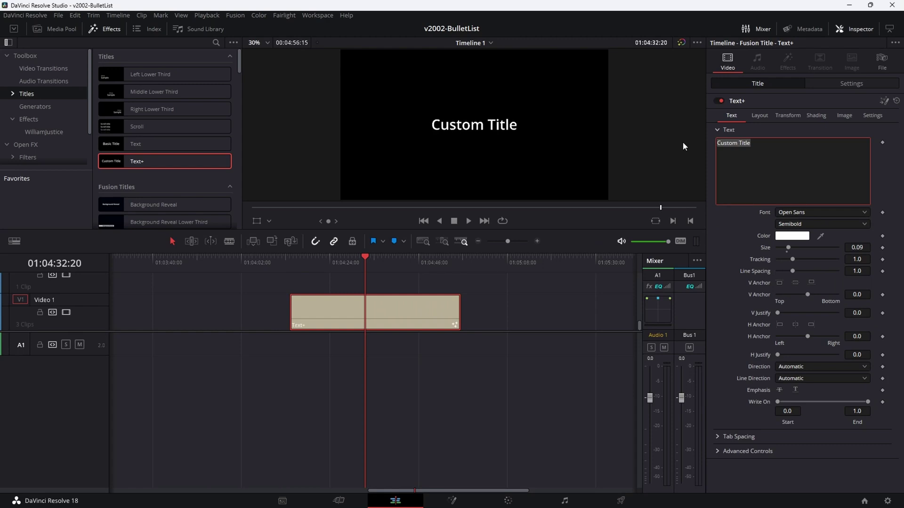
pyautogui.write('TEXT ONE TEXT TWO TEXT THREE TEXT FOUR TEXT FIVE')
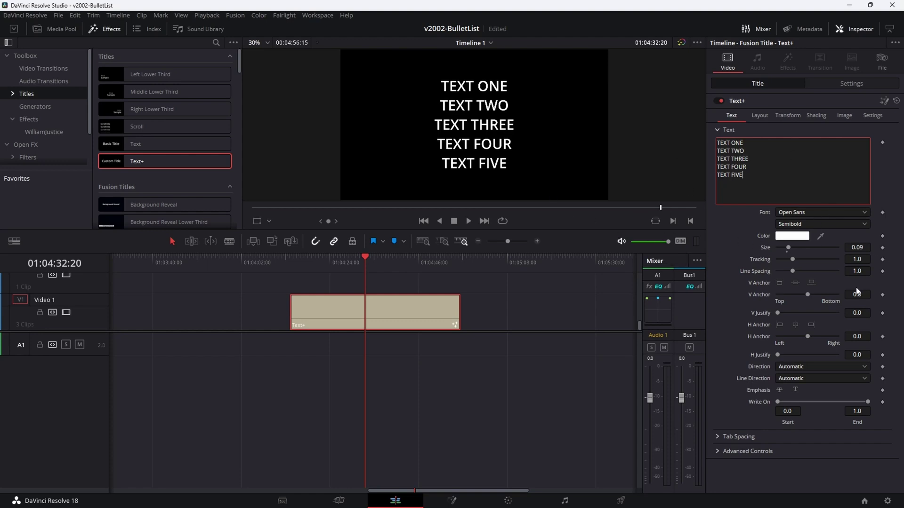
# Left-align the title lines and shrink the text size to 0.0719
pyautogui.click(780, 328)
pyautogui.moveTo(860, 249); pyautogui.dragTo(858, 279)
pyautogui.click(769, 115)
# Move the title to the upper left (Center 0.032, 0.708) and go to the clip's first frame
pyautogui.moveTo(499, 125); pyautogui.dragTo(374, 94)
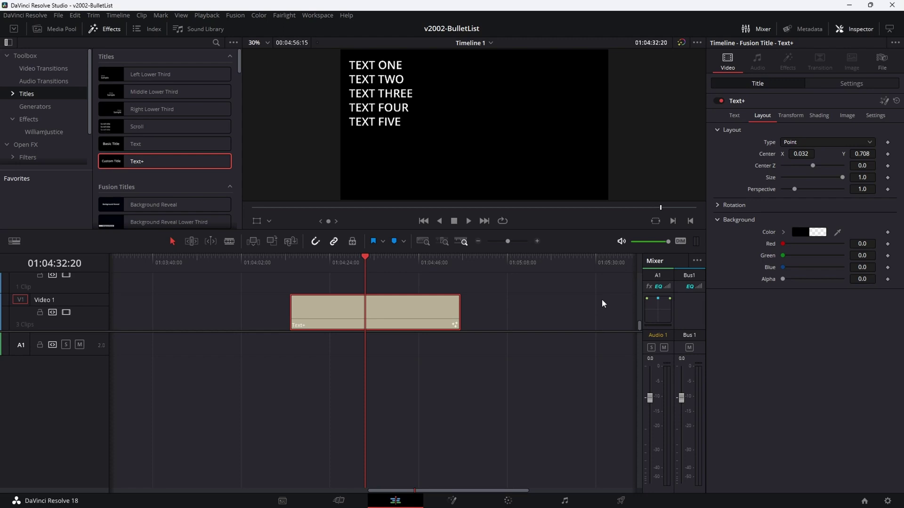
pyautogui.click(300, 283)
pyautogui.press('Up')
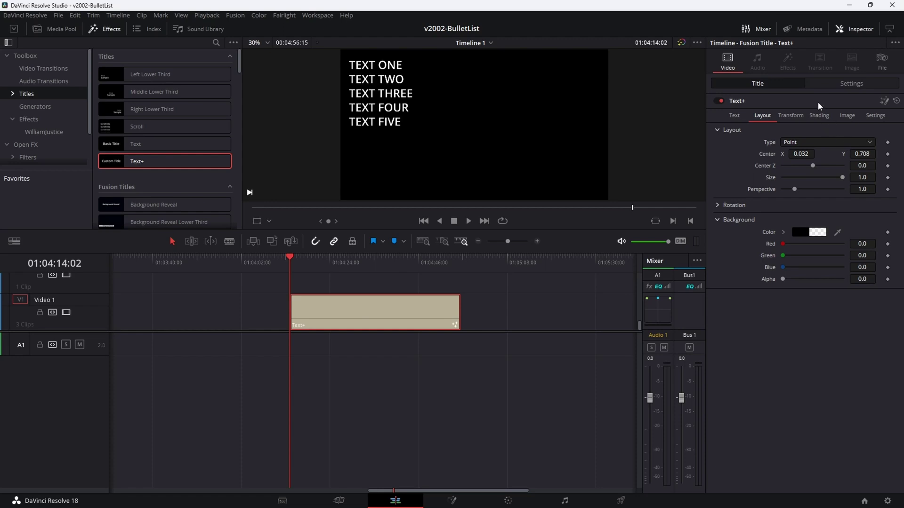
# Keyframe Crop Bottom so the title first shows one line, then reveals TEXT TWO
pyautogui.click(852, 84)
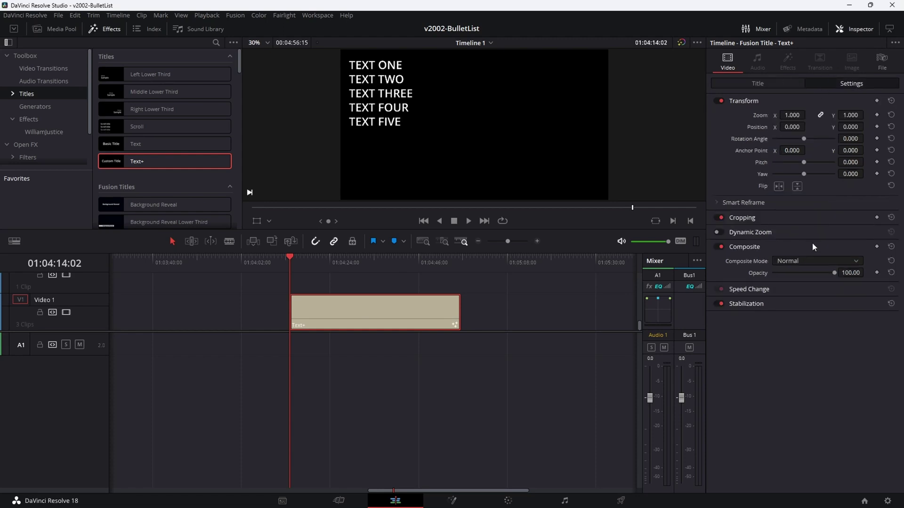
pyautogui.click(744, 219)
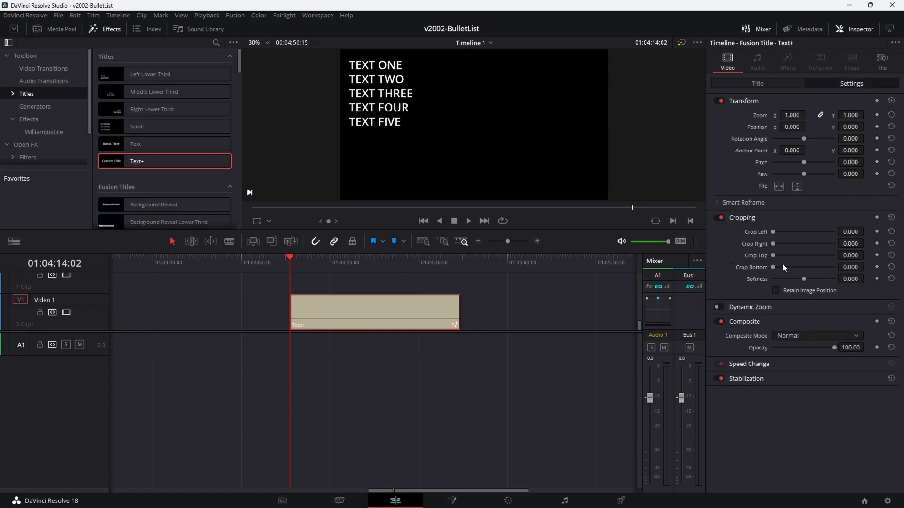
pyautogui.moveTo(778, 267); pyautogui.dragTo(824, 267)
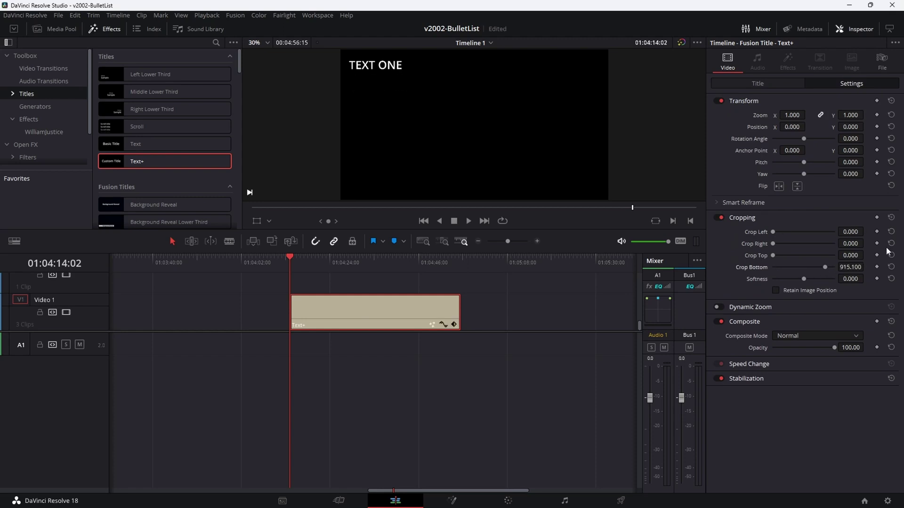
pyautogui.press('Right')
pyautogui.press('Right')
pyautogui.press('Right')
pyautogui.press('Right')
pyautogui.press('Right')
pyautogui.press('Right')
pyautogui.press('Right')
pyautogui.press('Right')
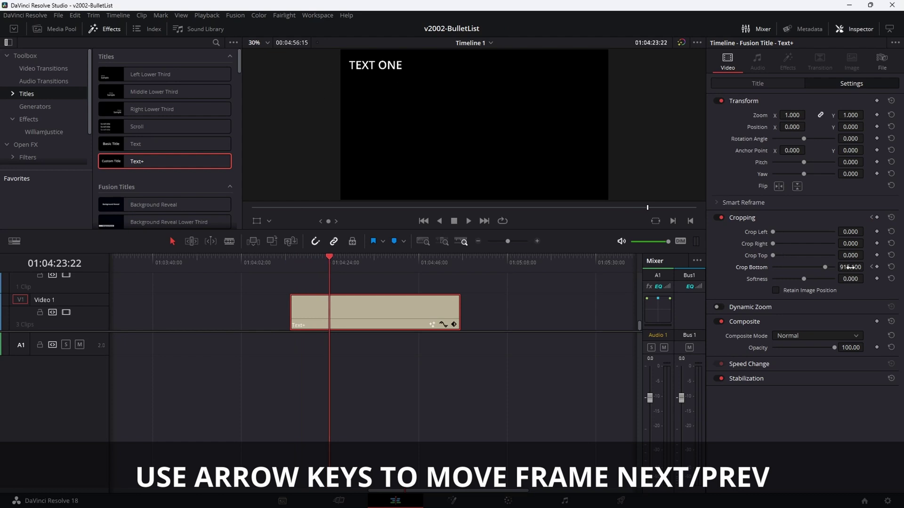
pyautogui.click(877, 267)
pyautogui.press('Right')
pyautogui.moveTo(850, 267); pyautogui.dragTo(867, 266)
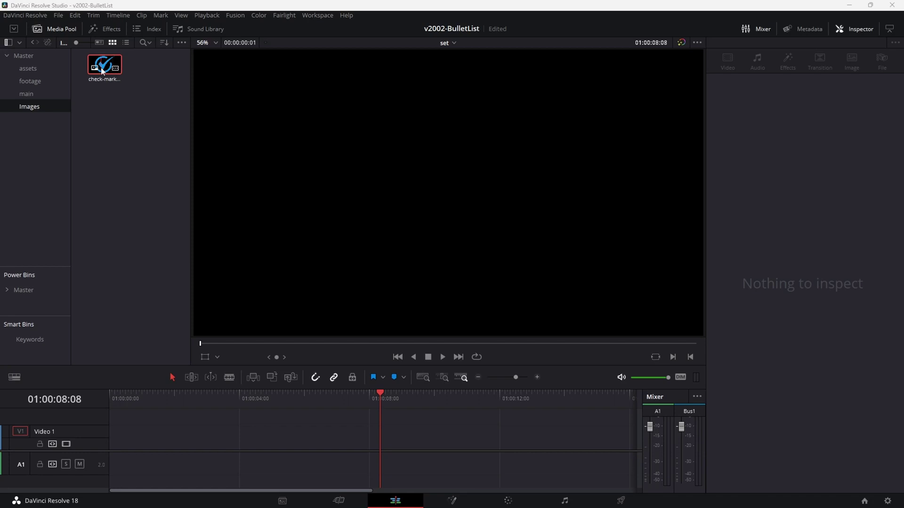
# Place check-mark.png on V1, extend it to 00:00:37:00, and show the WilliamJustice effects
pyautogui.moveTo(103, 70); pyautogui.dragTo(264, 445)
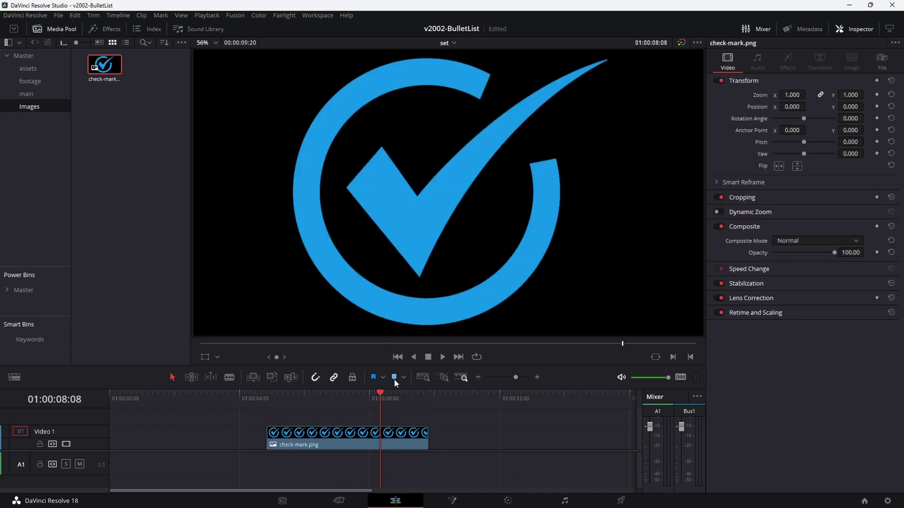
pyautogui.scroll(-3, 400, 426)
pyautogui.moveTo(228, 437); pyautogui.dragTo(560, 440)
pyautogui.press('l')
pyautogui.press('l')
pyautogui.press('l')
pyautogui.click(145, 215)
pyautogui.click(107, 29)
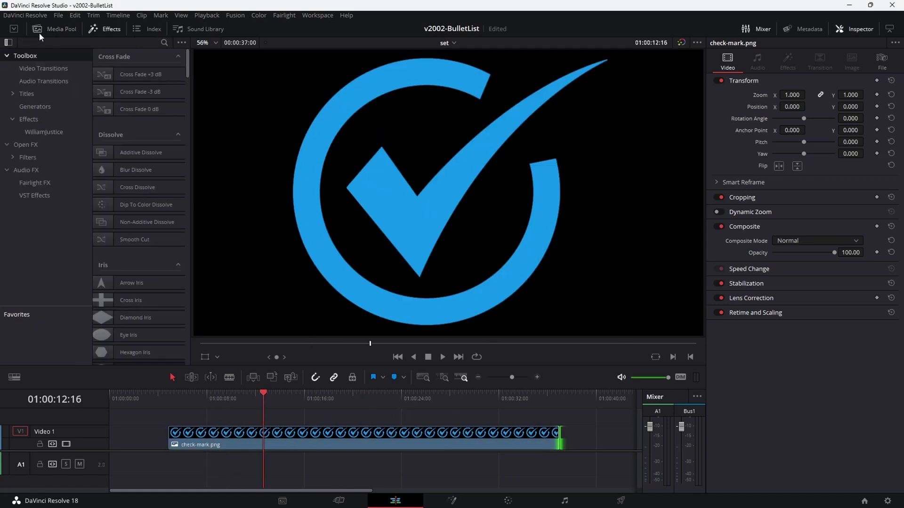
pyautogui.click(44, 132)
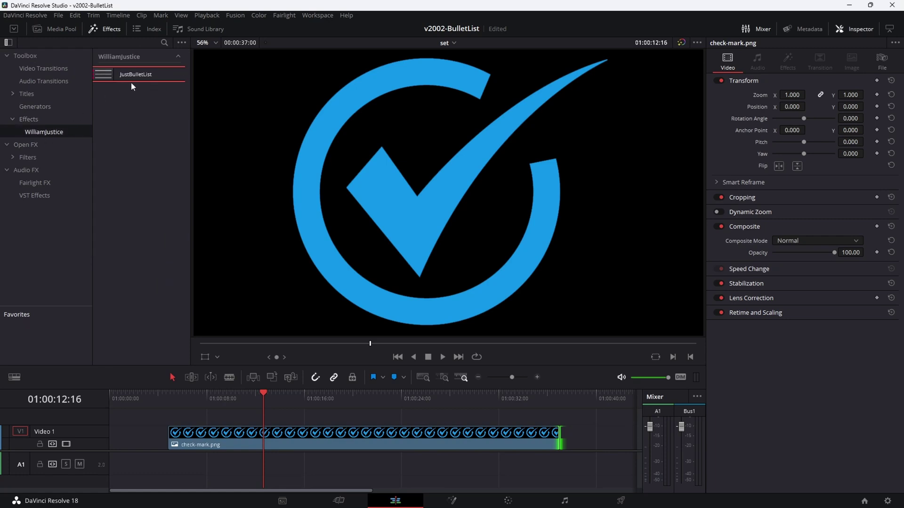
# Apply JustBulletList to the check-mark clip, preview its eight checked lines, and show its controls
pyautogui.moveTo(106, 75); pyautogui.dragTo(355, 438)
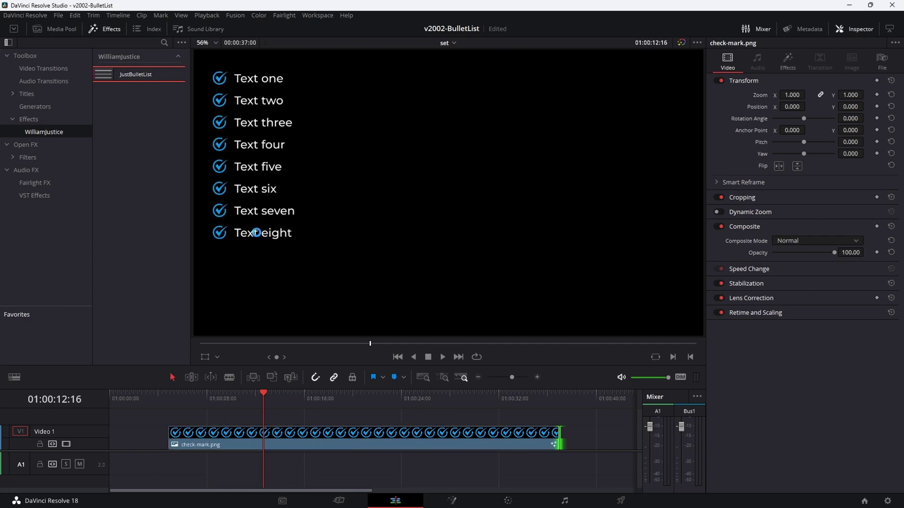
pyautogui.press('Up')
pyautogui.press('space')
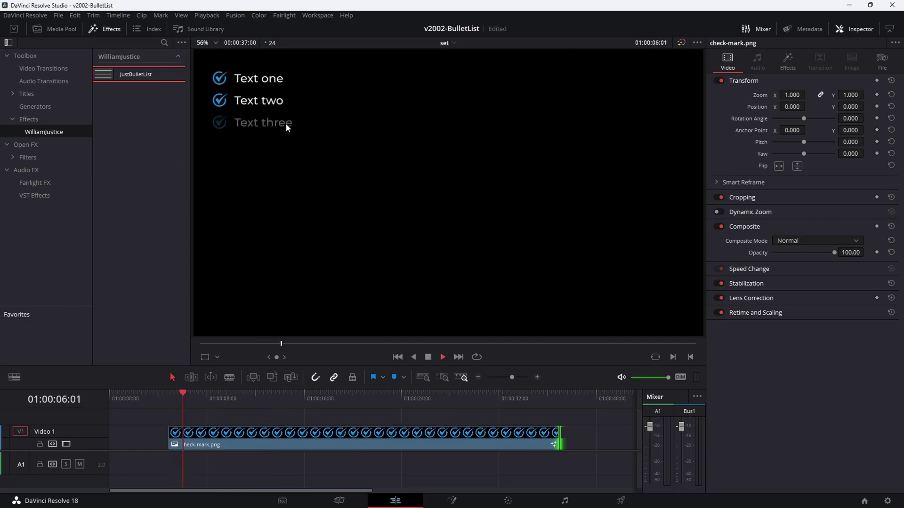
pyautogui.moveTo(220, 400); pyautogui.dragTo(325, 398)
pyautogui.click(329, 443)
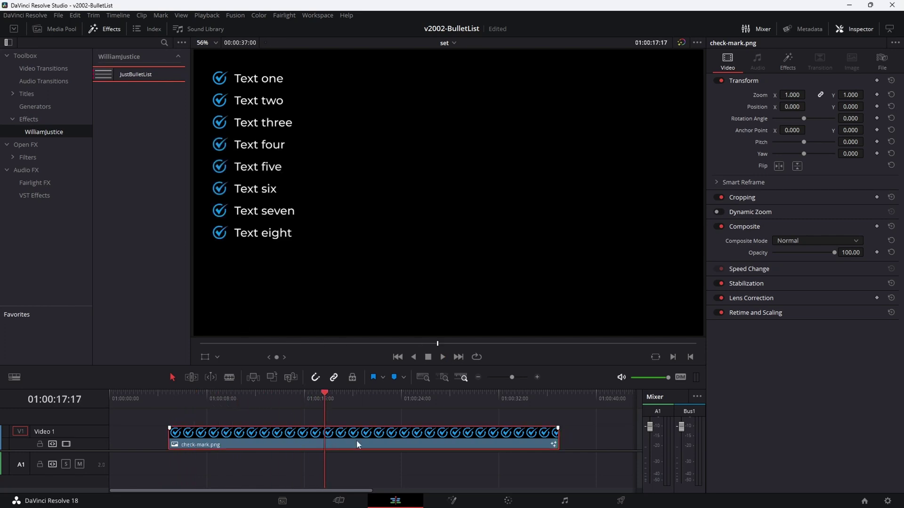
pyautogui.click(792, 66)
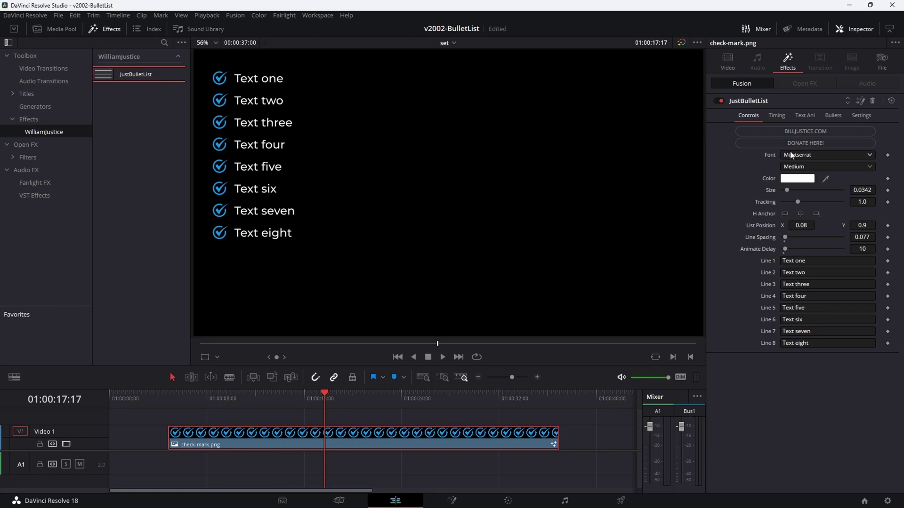
# Keep Montserrat as the font and, after trying purple, set the text colour back to white
pyautogui.click(828, 155)
pyautogui.click(827, 154)
pyautogui.click(803, 184)
pyautogui.click(463, 184)
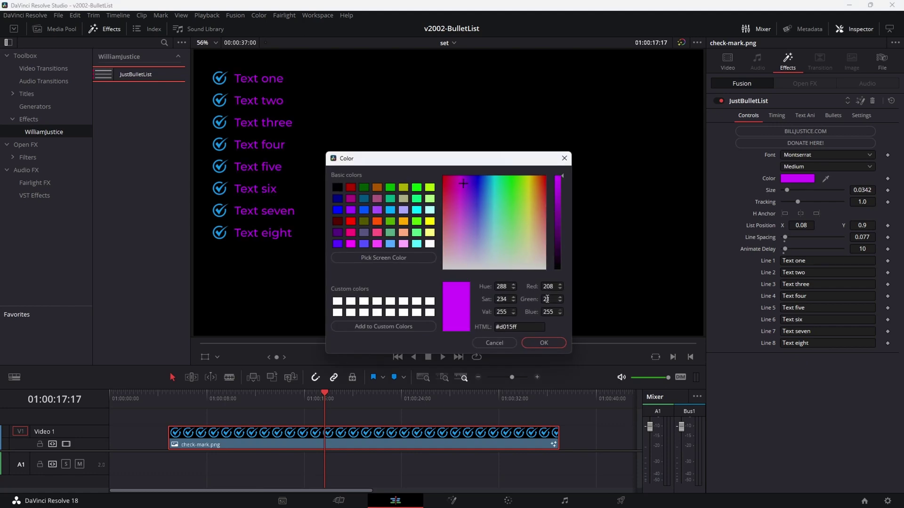
pyautogui.moveTo(536, 193); pyautogui.dragTo(557, 301)
pyautogui.click(555, 346)
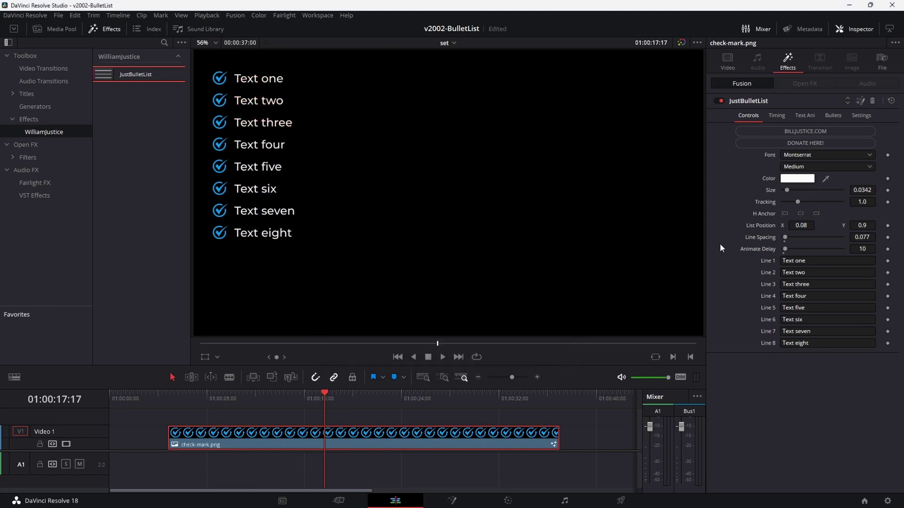
# Enlarge the text to 0.0461, keep it left-anchored, position it at 0.317/0.846, spacing 0.066
pyautogui.moveTo(789, 191); pyautogui.dragTo(788, 189)
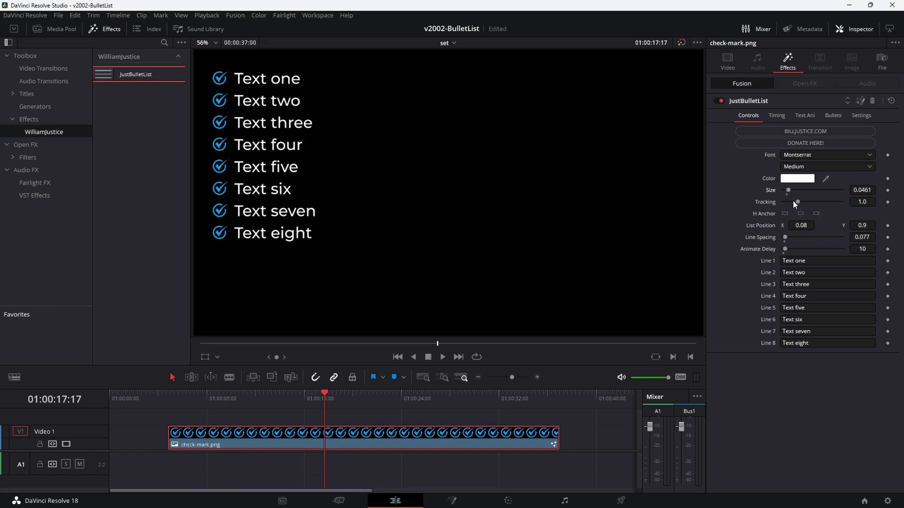
pyautogui.click(820, 213)
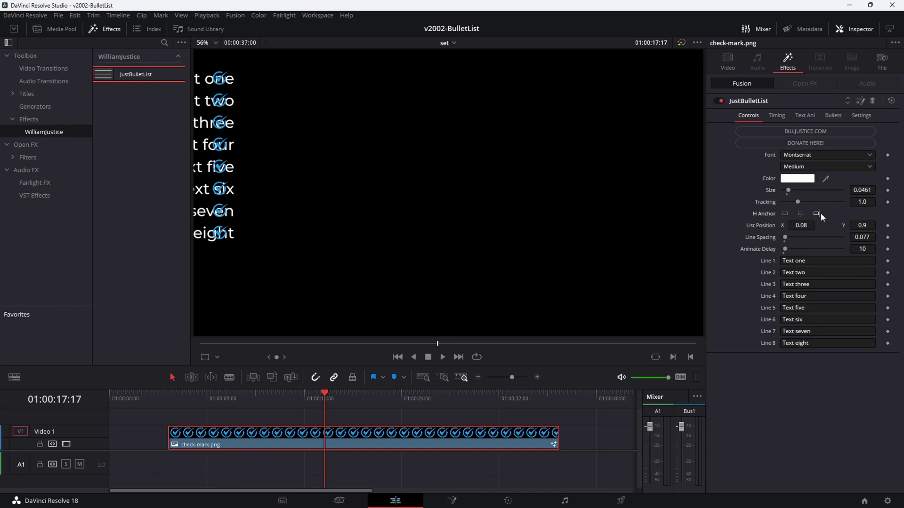
pyautogui.click(787, 214)
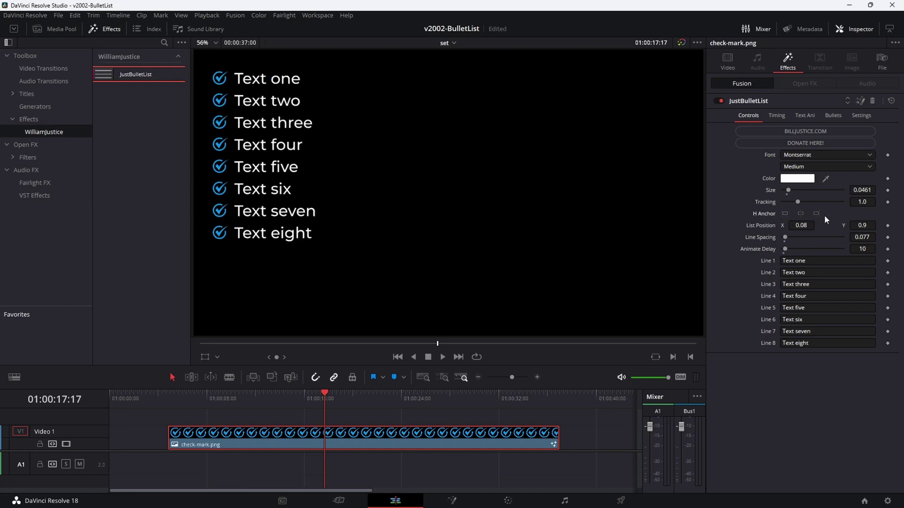
pyautogui.click(800, 225)
pyautogui.moveTo(801, 225); pyautogui.dragTo(865, 224)
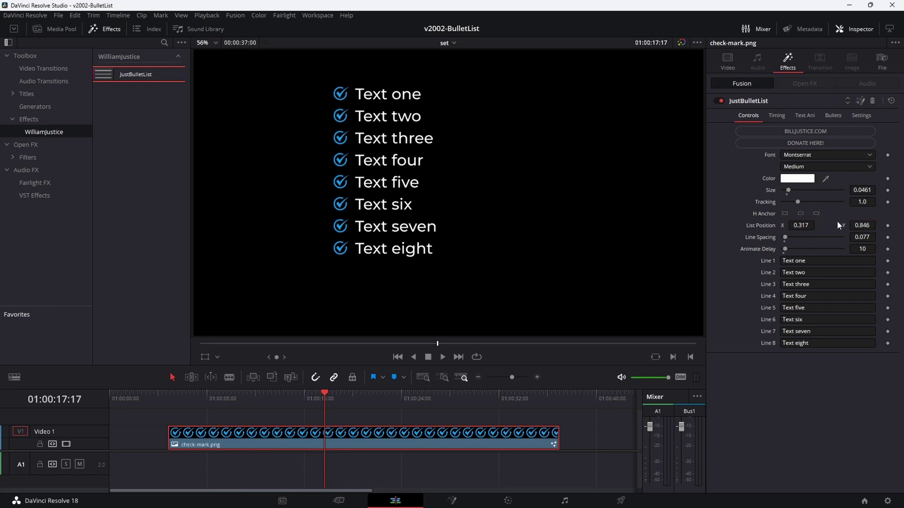
pyautogui.moveTo(787, 236); pyautogui.dragTo(783, 237)
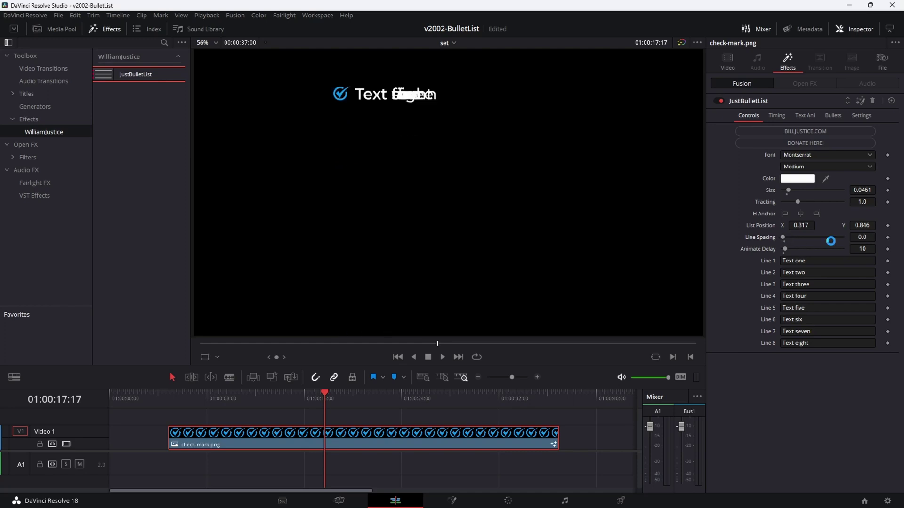
pyautogui.hotkey('ctrl', 'z')
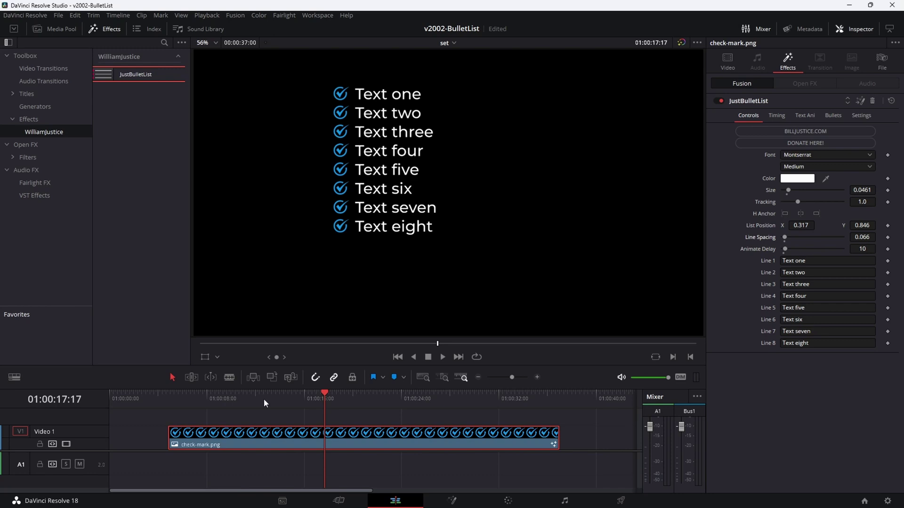
# Preview the list with Animate Delay 3, then restore the delay to 10
pyautogui.click(171, 395)
pyautogui.press('space')
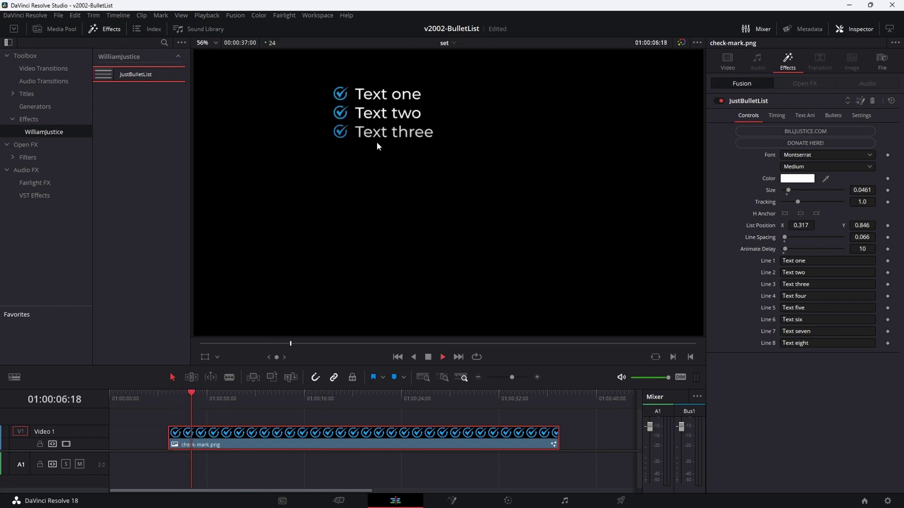
pyautogui.press('space')
pyautogui.click(867, 251)
pyautogui.write('3')
pyautogui.press('Return')
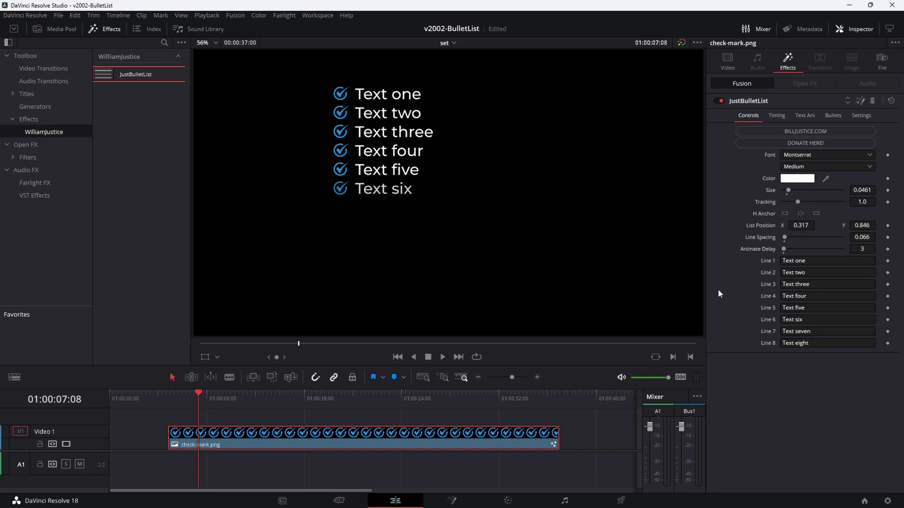
pyautogui.press('/')
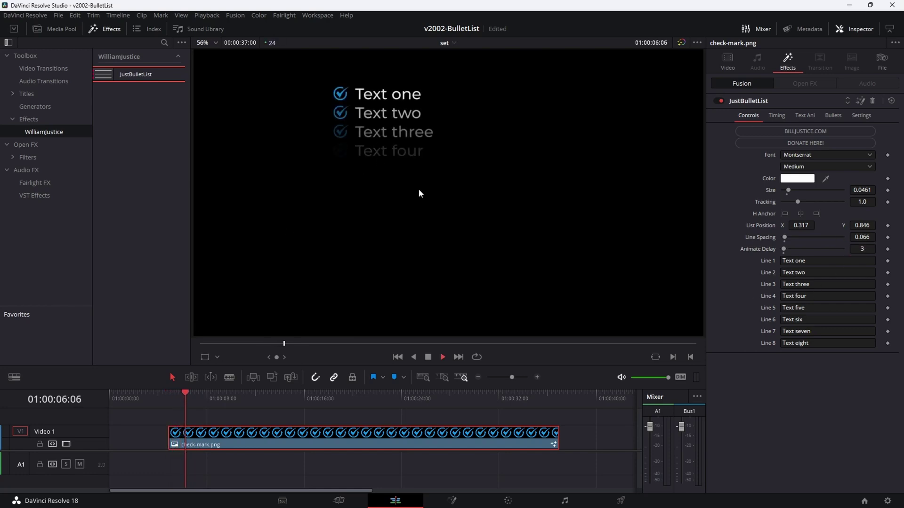
pyautogui.press('space')
pyautogui.moveTo(168, 395); pyautogui.dragTo(225, 401)
pyautogui.click(861, 249)
pyautogui.write('10')
pyautogui.press('Tab')
# Enter Davinci, Resolve and Bullet List as lines 1–3 and reduce the text size to 0.0373
pyautogui.write('Davinci')
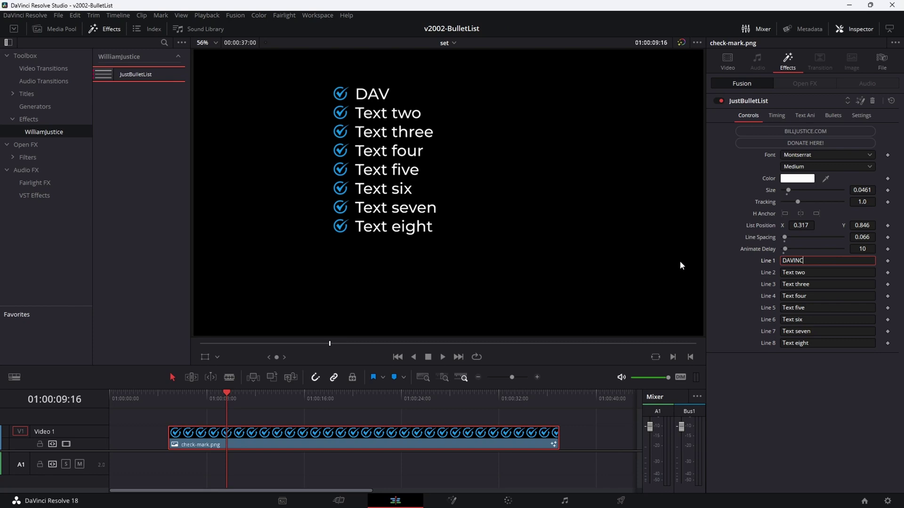
pyautogui.press('Tab')
pyautogui.write('Resolve')
pyautogui.press('Tab')
pyautogui.write('Bullet List')
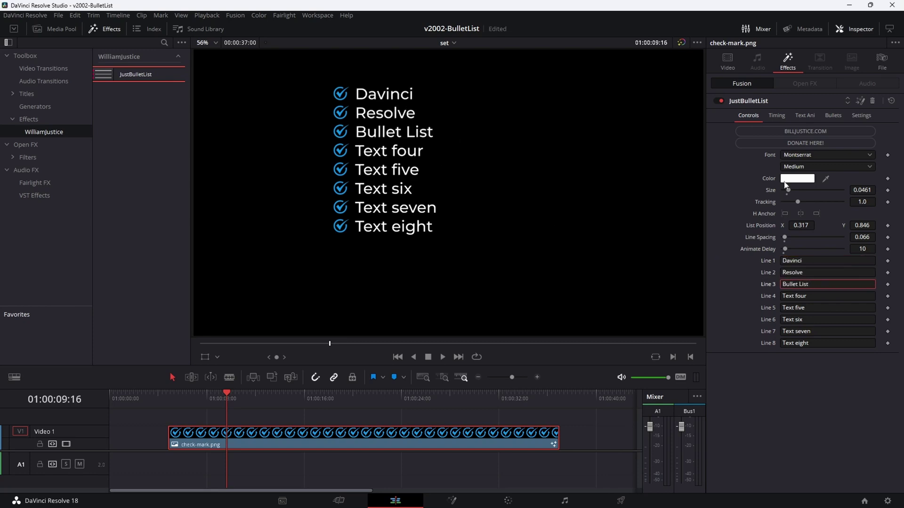
pyautogui.moveTo(866, 189); pyautogui.dragTo(792, 190)
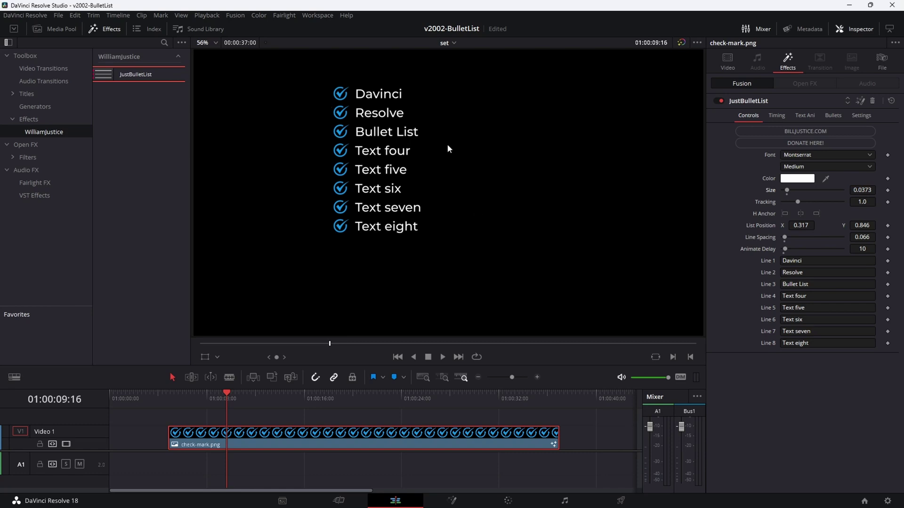
# Right-anchor the list text and shift the check-mark bullets to Bullet Offset X 0.524
pyautogui.click(817, 214)
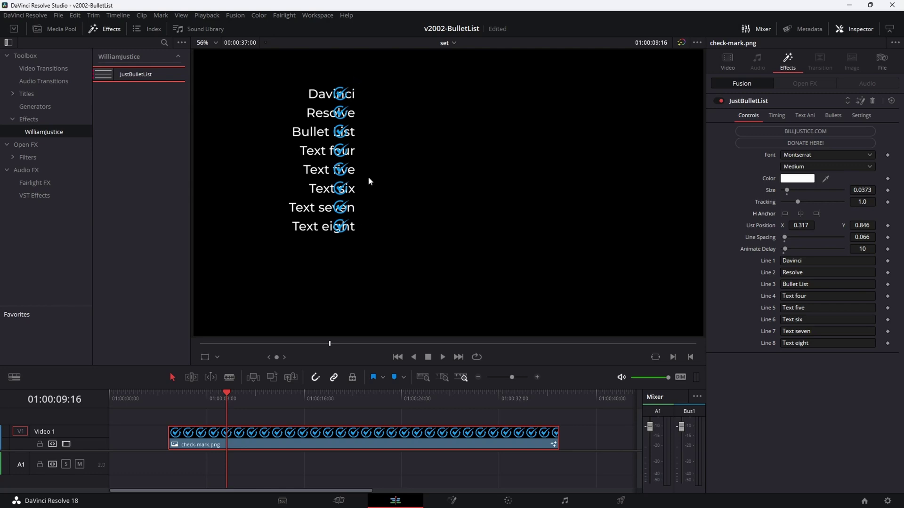
pyautogui.click(837, 117)
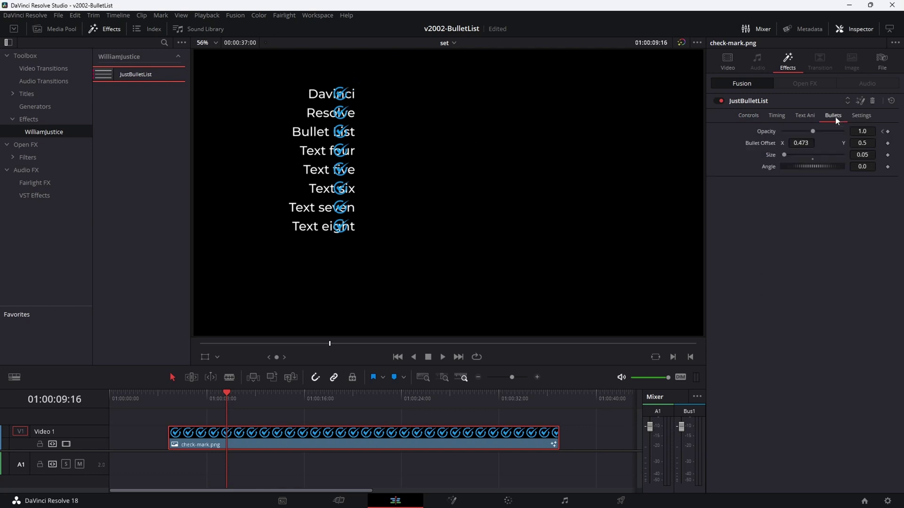
pyautogui.click(800, 143)
pyautogui.moveTo(800, 143); pyautogui.dragTo(836, 161)
# Reset the bullet angle to 0 while keeping the bullet size at 0.057
pyautogui.doubleClick(775, 158)
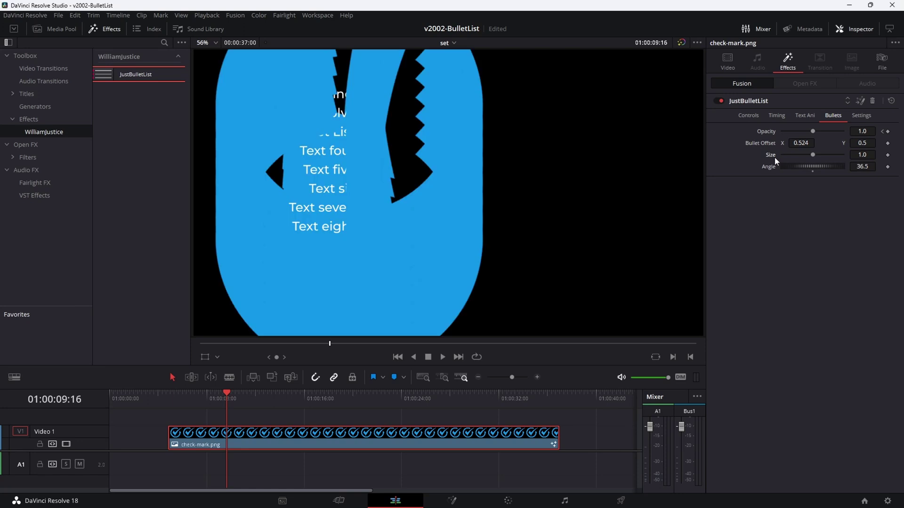
pyautogui.hotkey('ctrl', 'z')
pyautogui.click(769, 167)
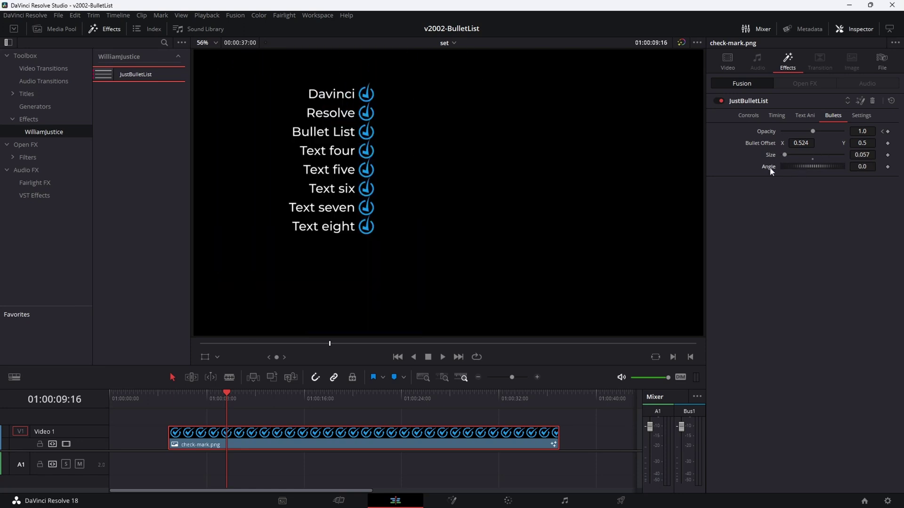
pyautogui.doubleClick(769, 168)
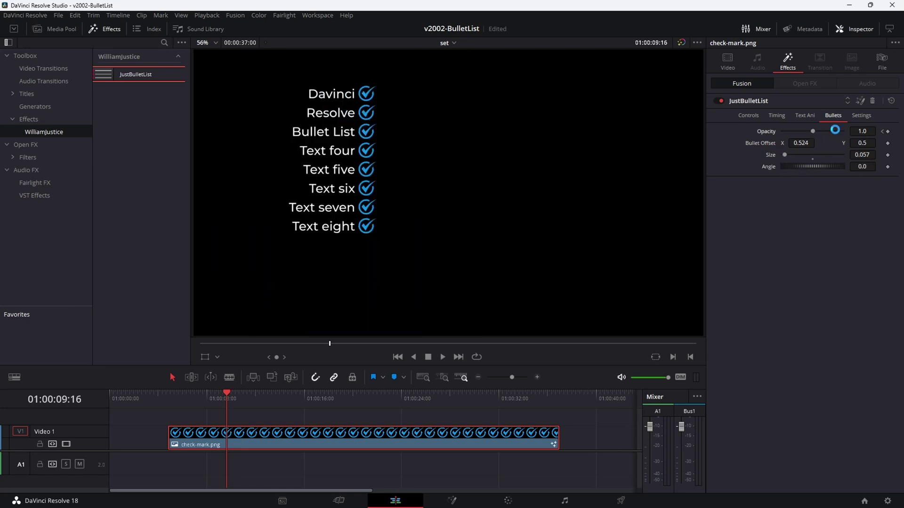
pyautogui.moveTo(188, 395); pyautogui.dragTo(170, 400)
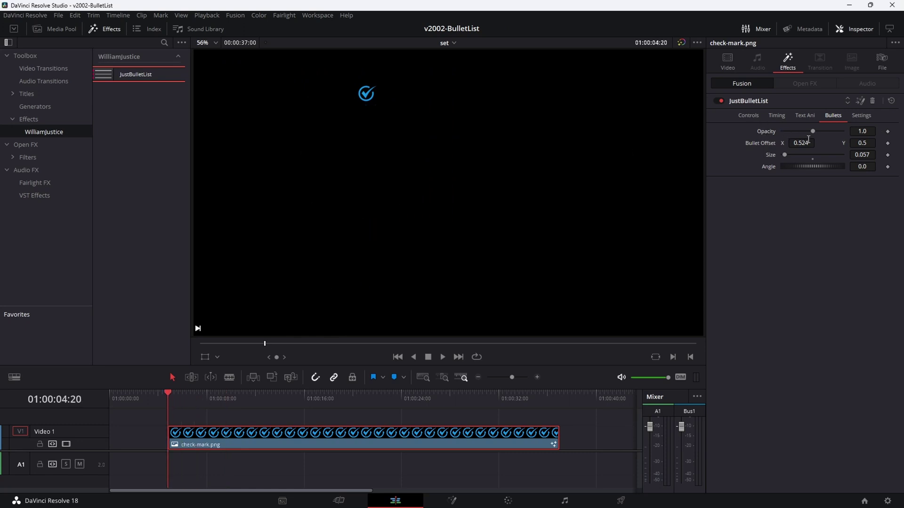
# Keyframe the bullet size from 0 at 04:20 to 0.05 at 05:02 and review the grow-in
pyautogui.moveTo(785, 158); pyautogui.dragTo(774, 157)
pyautogui.press('space')
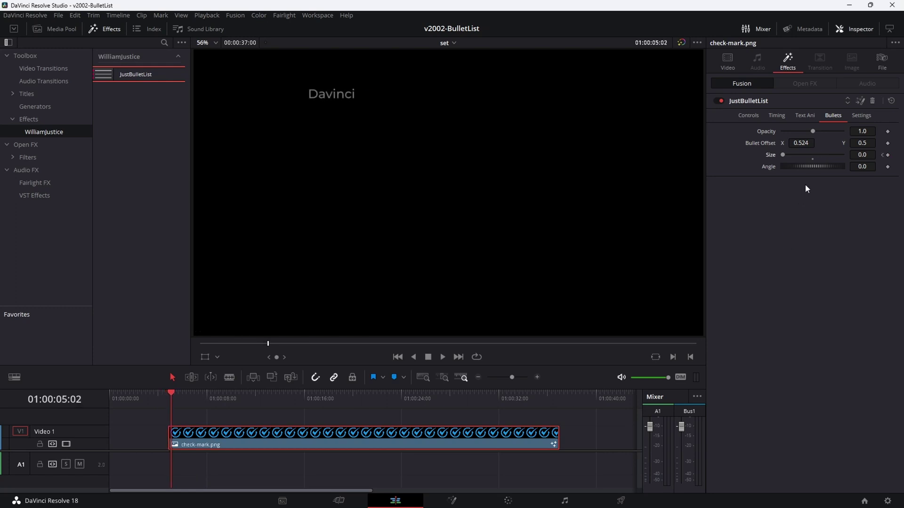
pyautogui.moveTo(813, 157); pyautogui.dragTo(785, 154)
pyautogui.moveTo(169, 394); pyautogui.dragTo(168, 393)
pyautogui.press('space')
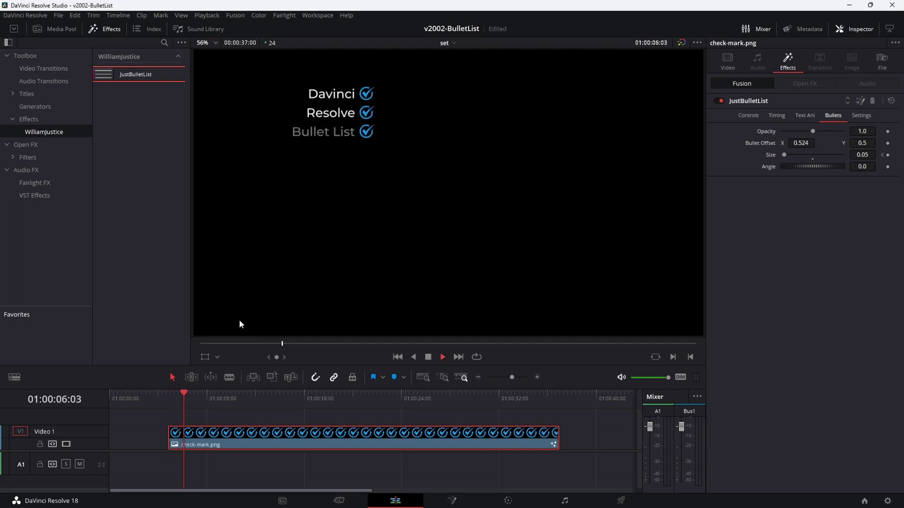
pyautogui.press('space')
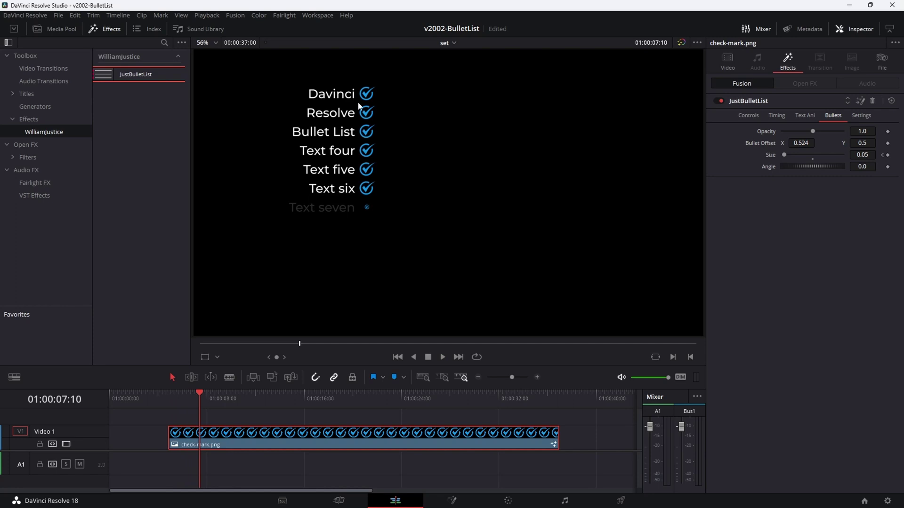
pyautogui.moveTo(184, 399); pyautogui.dragTo(185, 399)
pyautogui.click(809, 116)
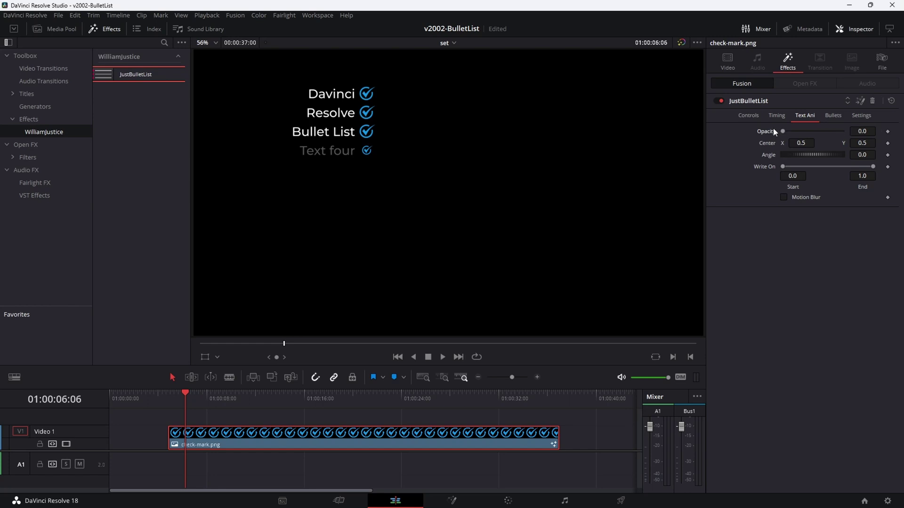
# Keyframe the text animation center so each line slides in from the left
pyautogui.moveTo(182, 393); pyautogui.dragTo(168, 395)
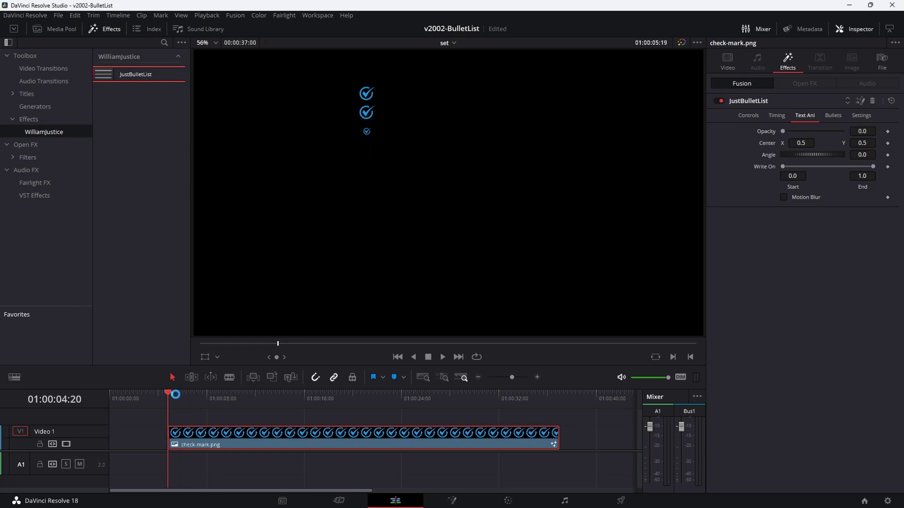
pyautogui.moveTo(784, 132); pyautogui.dragTo(859, 140)
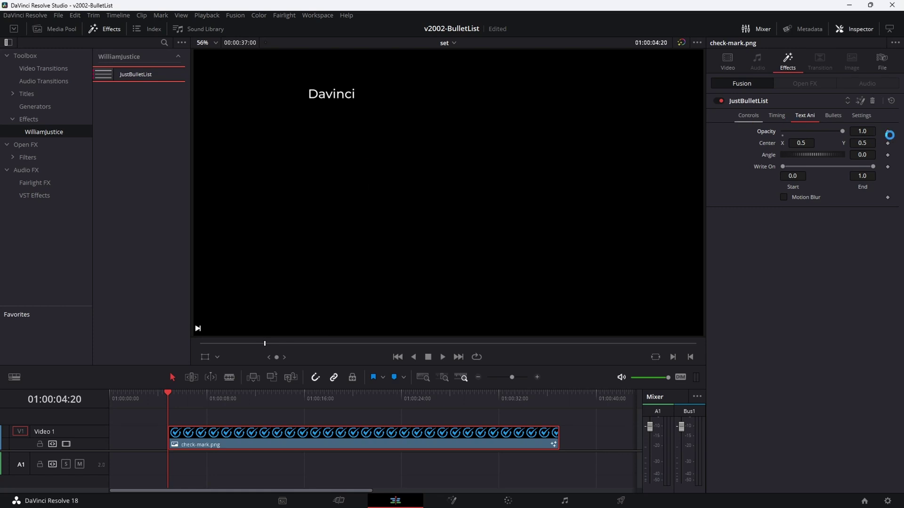
pyautogui.click(888, 144)
pyautogui.click(442, 357)
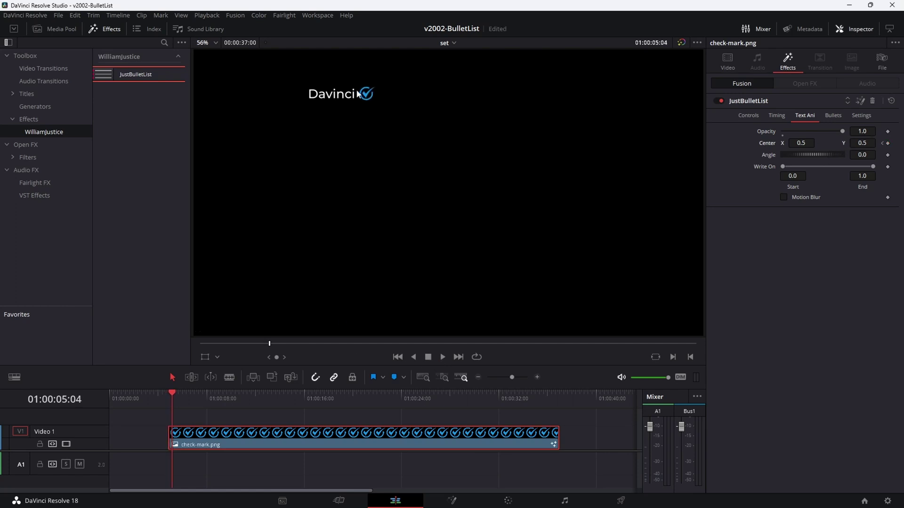
pyautogui.click(882, 143)
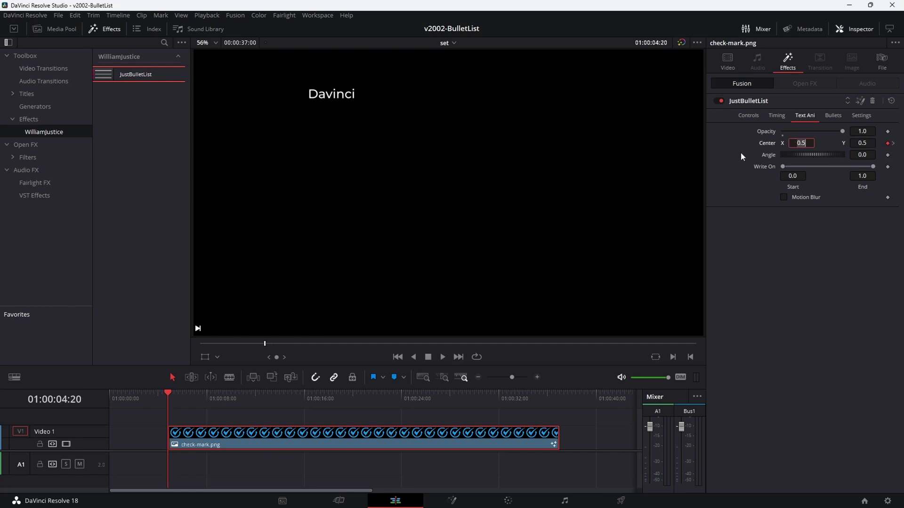
pyautogui.moveTo(792, 147); pyautogui.dragTo(754, 147)
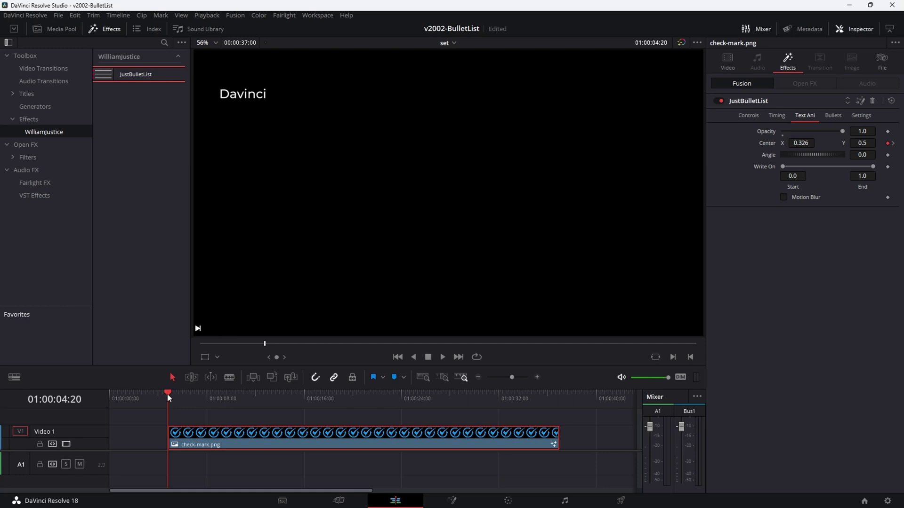
pyautogui.press('space')
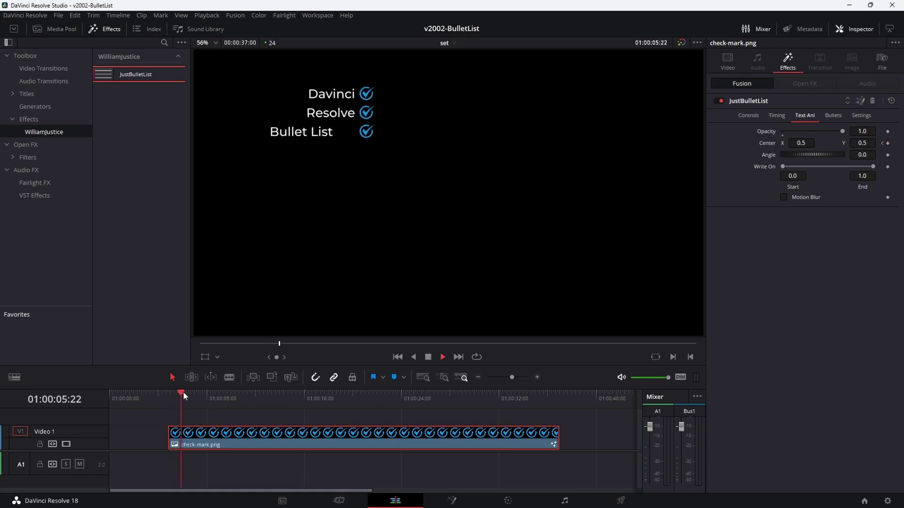
pyautogui.moveTo(183, 392); pyautogui.dragTo(171, 394)
pyautogui.press('space')
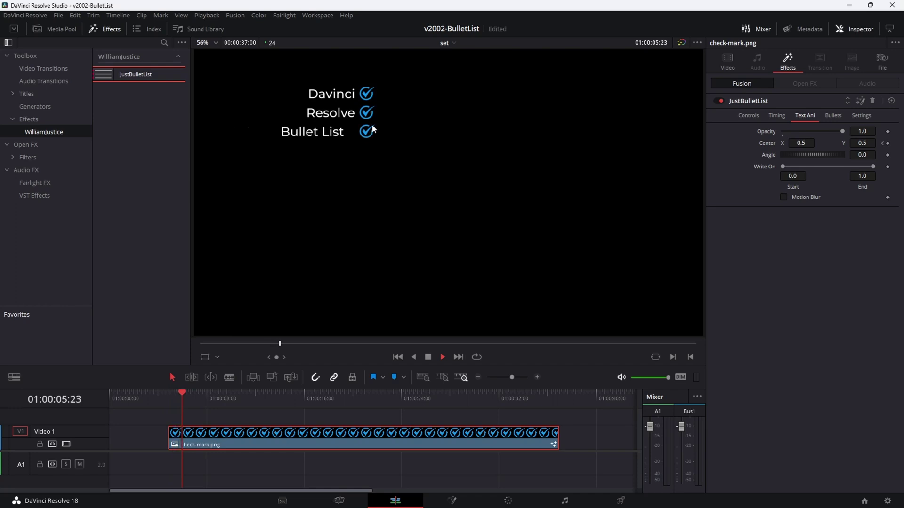
pyautogui.moveTo(183, 398)
pyautogui.mouseDown()
pyautogui.moveTo(174, 399)
pyautogui.moveTo(194, 394)
pyautogui.moveTo(168, 395)
pyautogui.mouseUp()
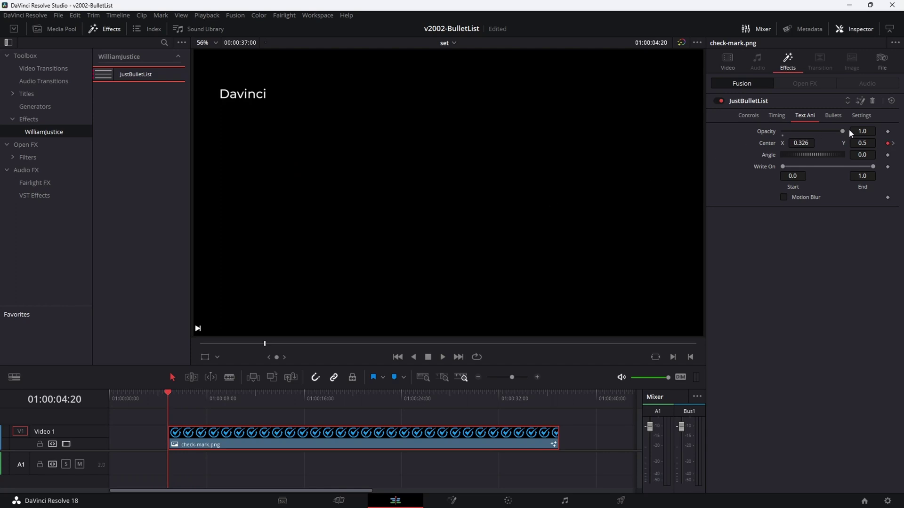
# Keyframe text animation opacity from 0 to full so lines fade in, and preview through Text eight
pyautogui.moveTo(842, 133); pyautogui.dragTo(783, 132)
pyautogui.click(888, 131)
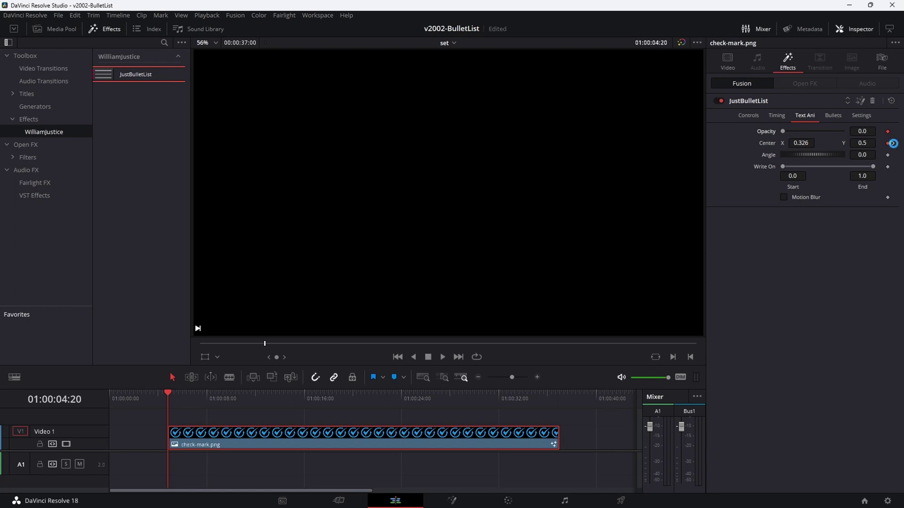
pyautogui.click(894, 145)
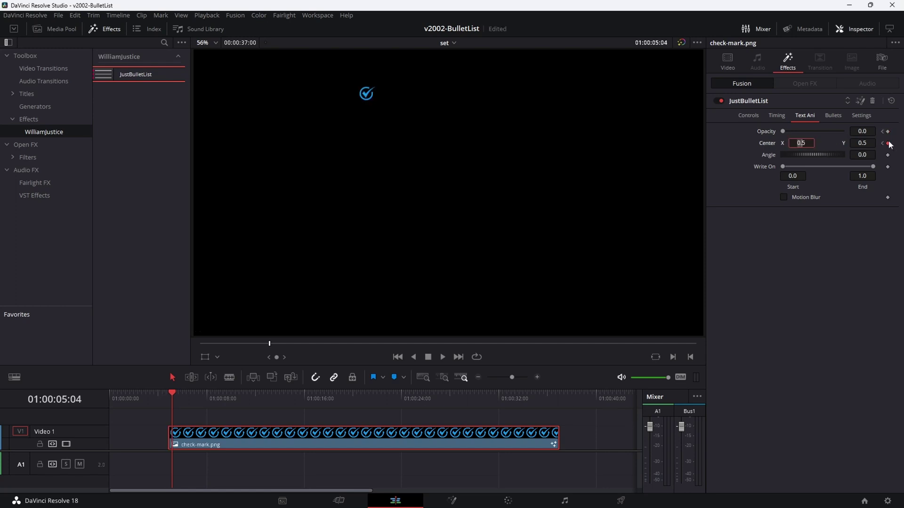
pyautogui.moveTo(783, 131); pyautogui.dragTo(855, 134)
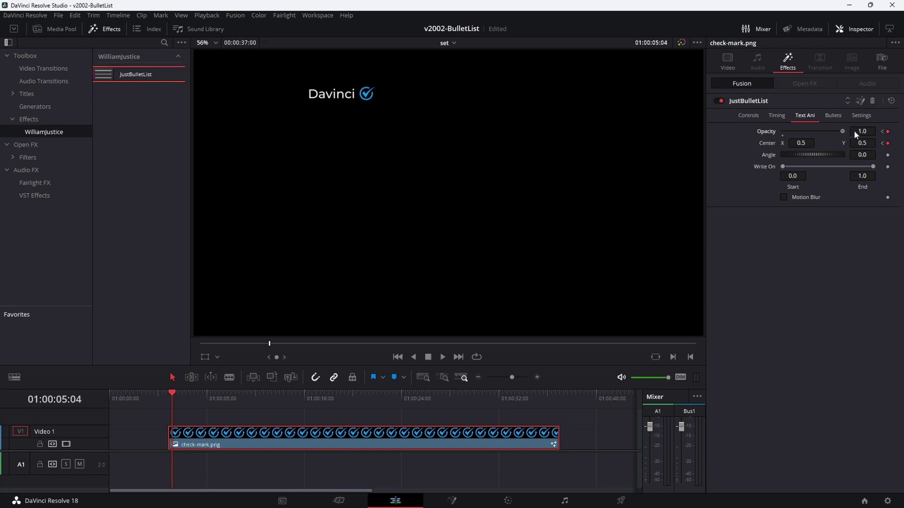
pyautogui.click(171, 392)
pyautogui.press('space')
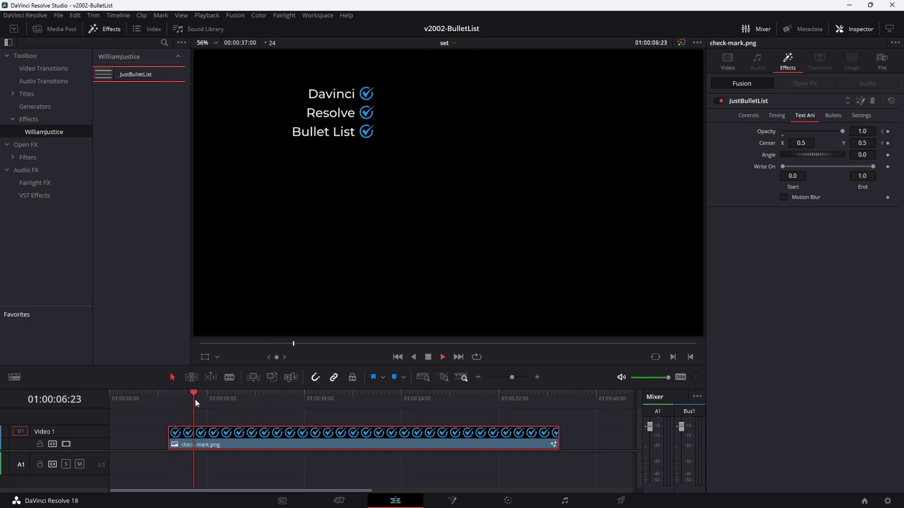
pyautogui.click(168, 392)
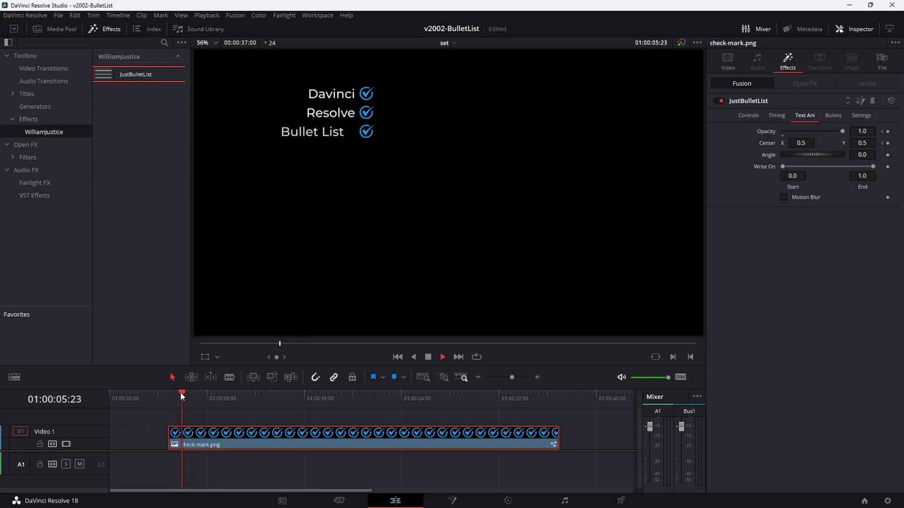
pyautogui.press('space')
pyautogui.moveTo(210, 398); pyautogui.dragTo(205, 397)
pyautogui.click(748, 115)
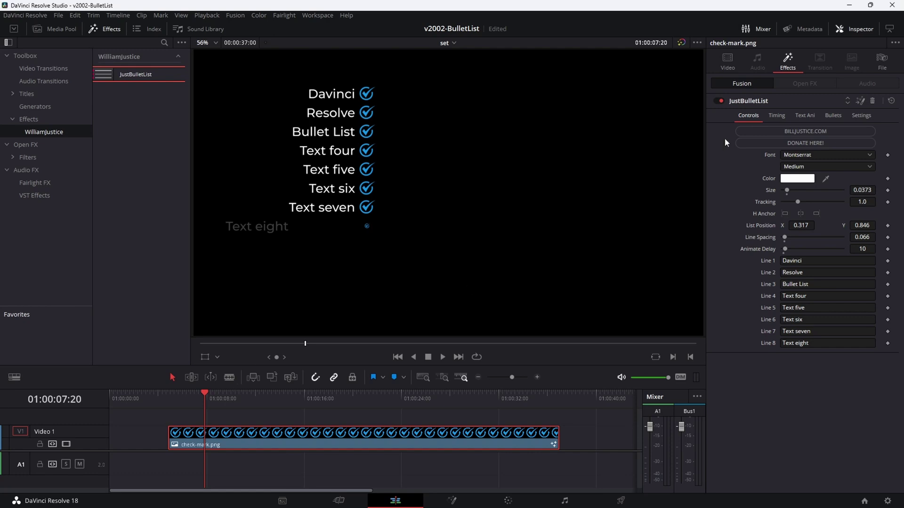
# Set Delay 2 to 268 so the Resolve line appears later, and check it in playback
pyautogui.click(776, 116)
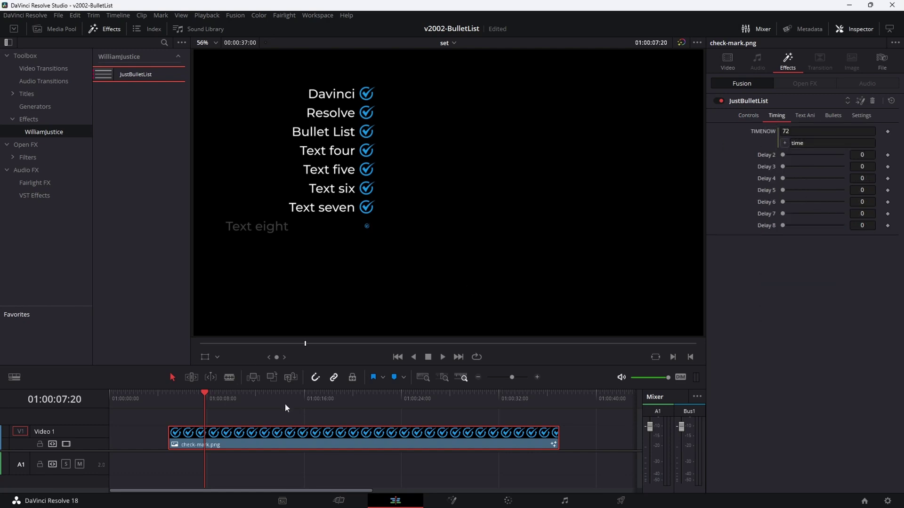
pyautogui.click(270, 393)
pyautogui.moveTo(270, 394); pyautogui.dragTo(305, 399)
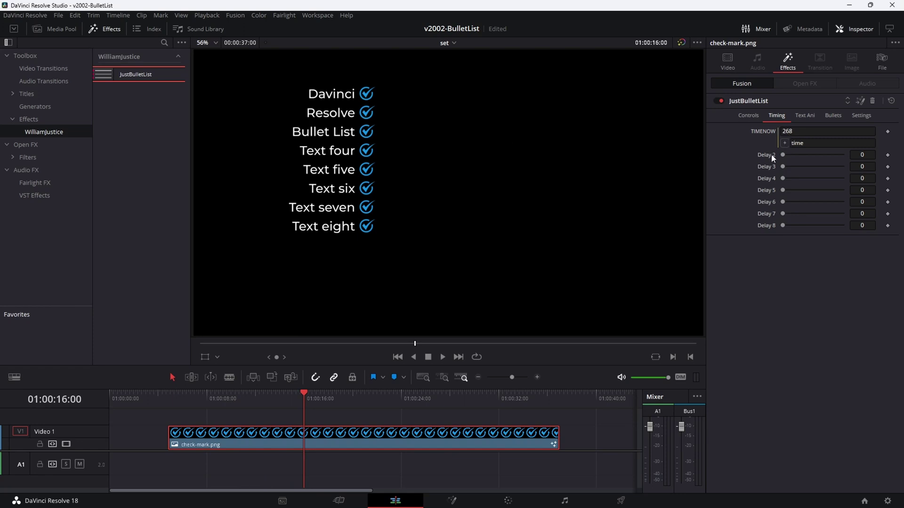
pyautogui.click(867, 154)
pyautogui.press('Return')
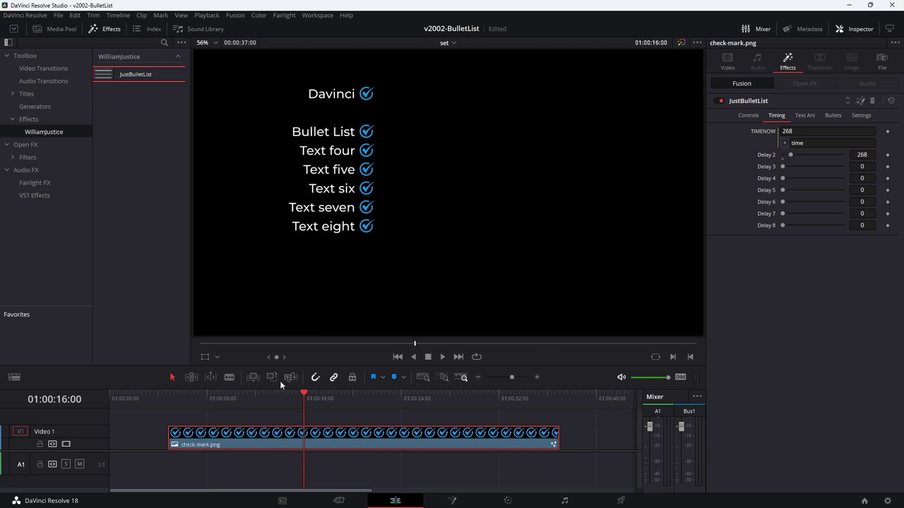
pyautogui.click(279, 397)
pyautogui.press('space')
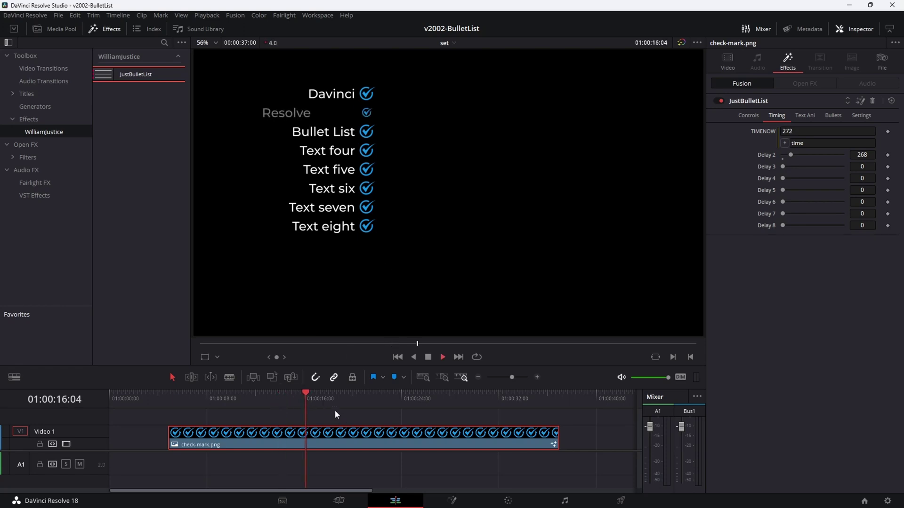
pyautogui.press('space')
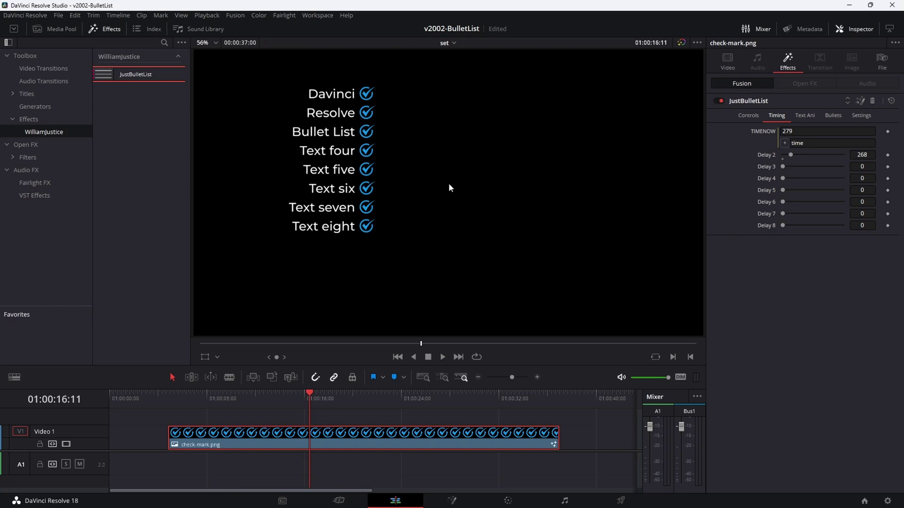
pyautogui.moveTo(397, 394); pyautogui.dragTo(378, 400)
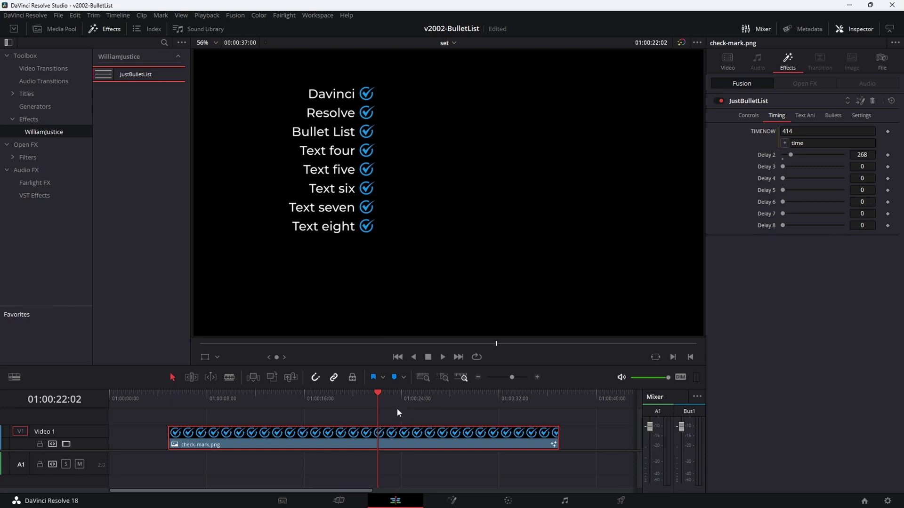
pyautogui.moveTo(375, 400); pyautogui.dragTo(357, 392)
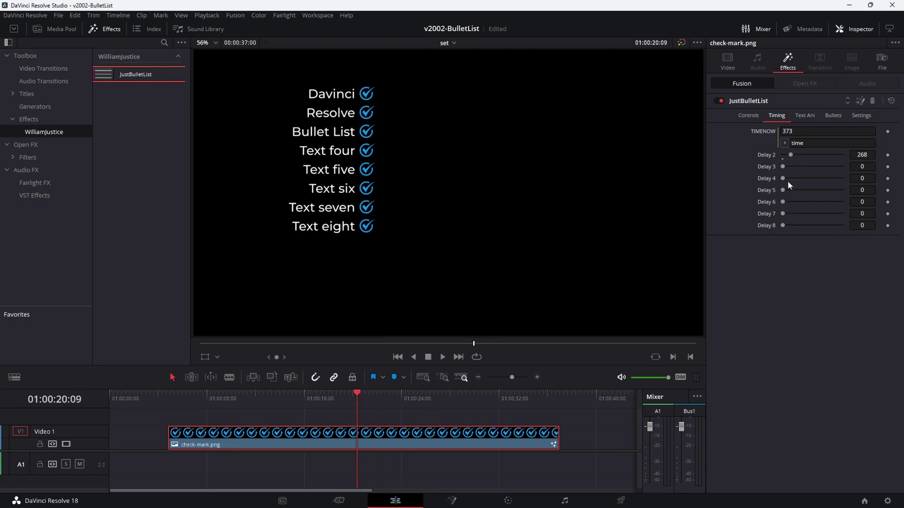
# Set Delay 6 to 373 to hold back the Text six line, and check it
pyautogui.click(867, 204)
pyautogui.write('373')
pyautogui.press('Return')
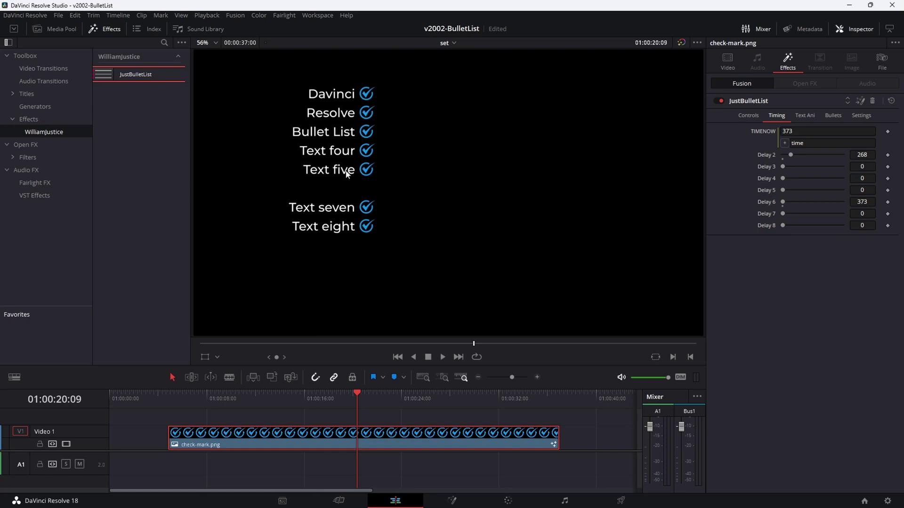
pyautogui.press('space')
pyautogui.click(337, 396)
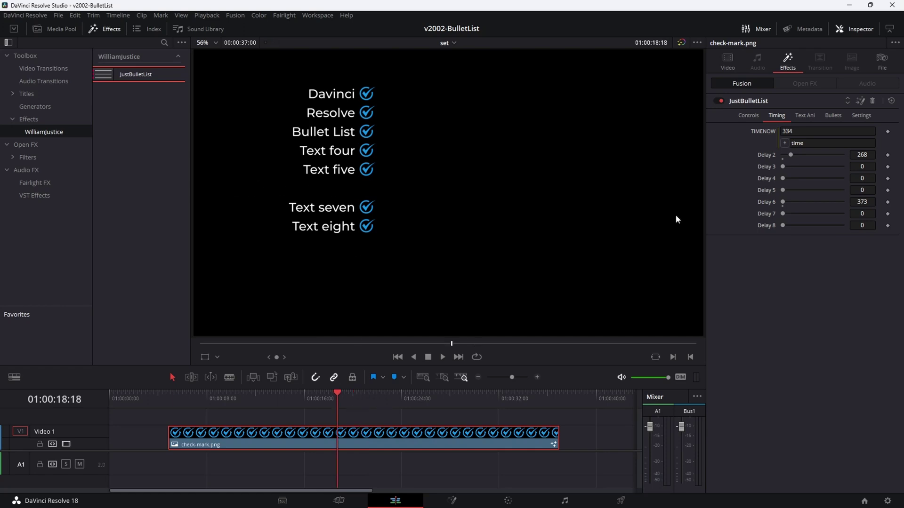
pyautogui.click(804, 115)
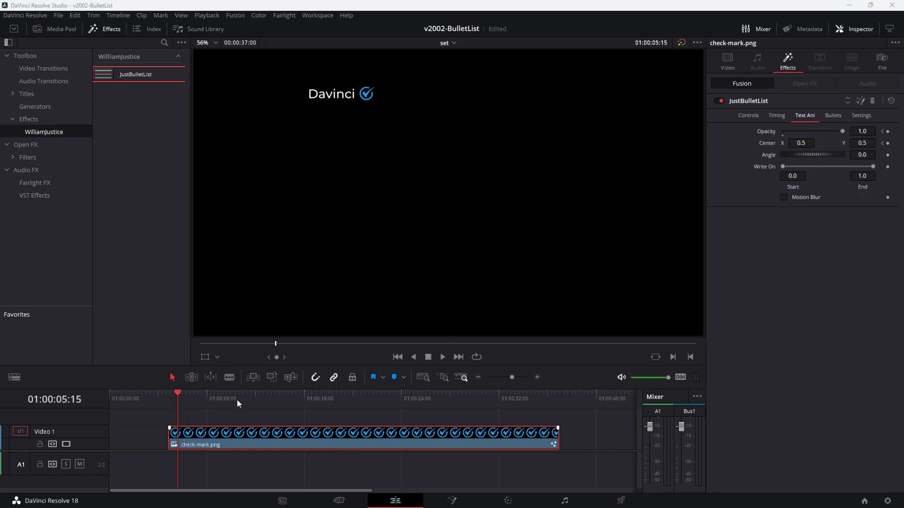
# Set the bullet lines' Text Ani Angle to 0 at the later keyframe
pyautogui.click(179, 396)
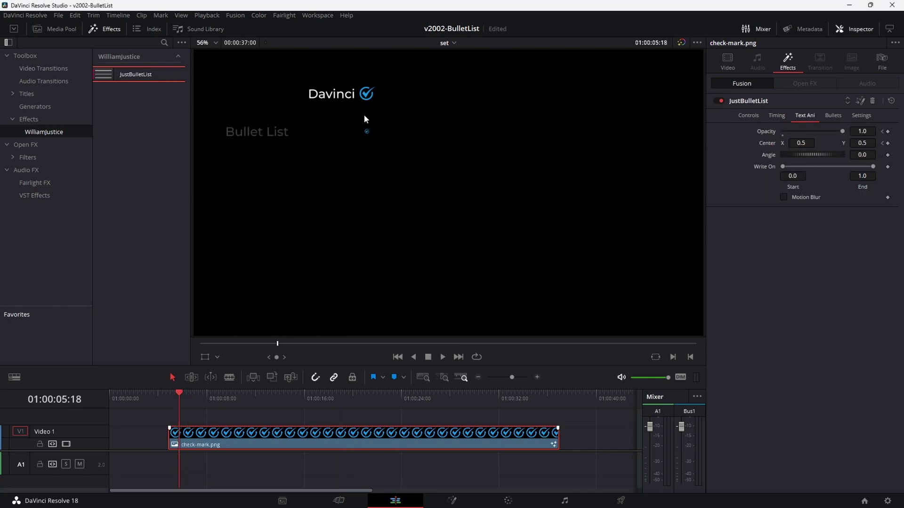
pyautogui.moveTo(803, 154)
pyautogui.mouseDown()
pyautogui.moveTo(844, 145)
pyautogui.moveTo(806, 153)
pyautogui.moveTo(803, 144)
pyautogui.mouseUp()
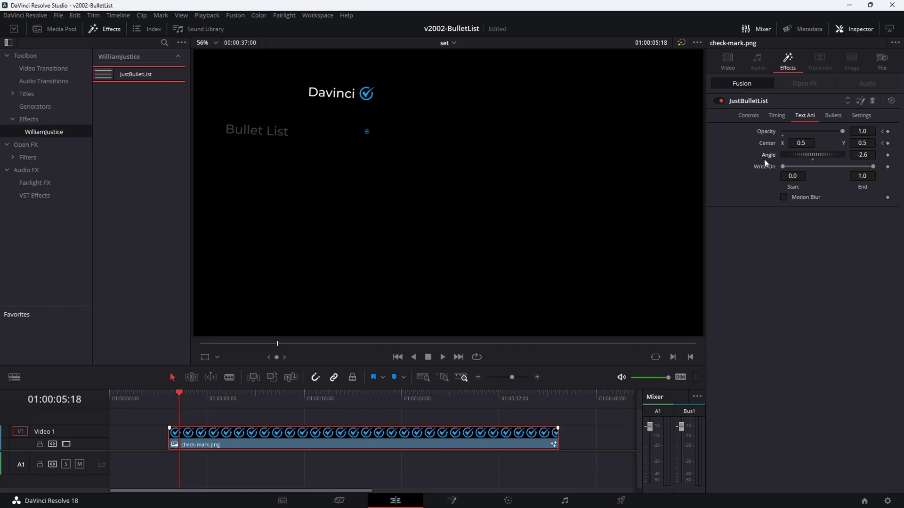
pyautogui.click(883, 143)
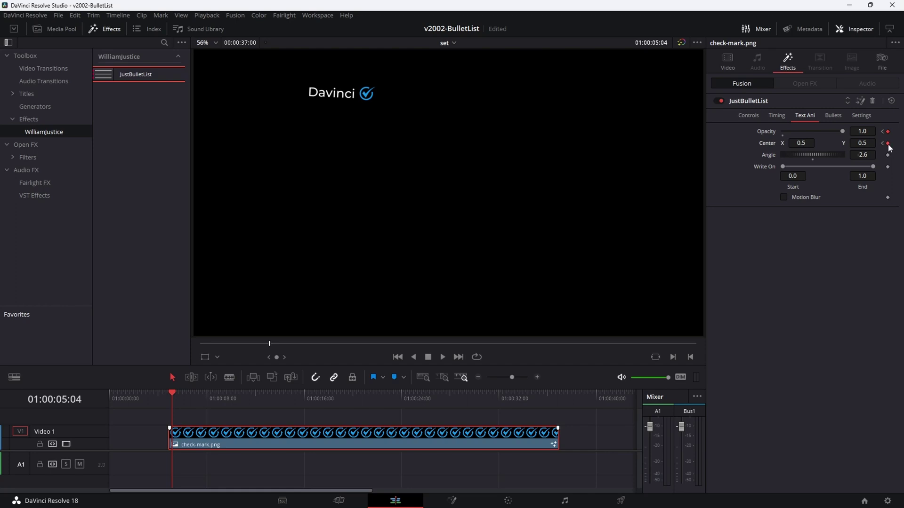
pyautogui.click(857, 156)
pyautogui.write('0')
pyautogui.press('Return')
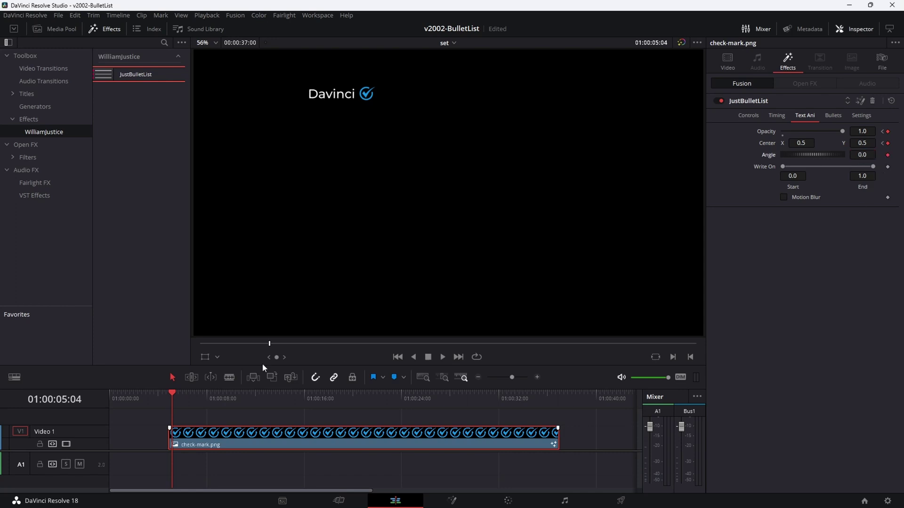
# At the first keyframe, set the lines' starting Angle to -360 with Opacity 0
pyautogui.click(882, 144)
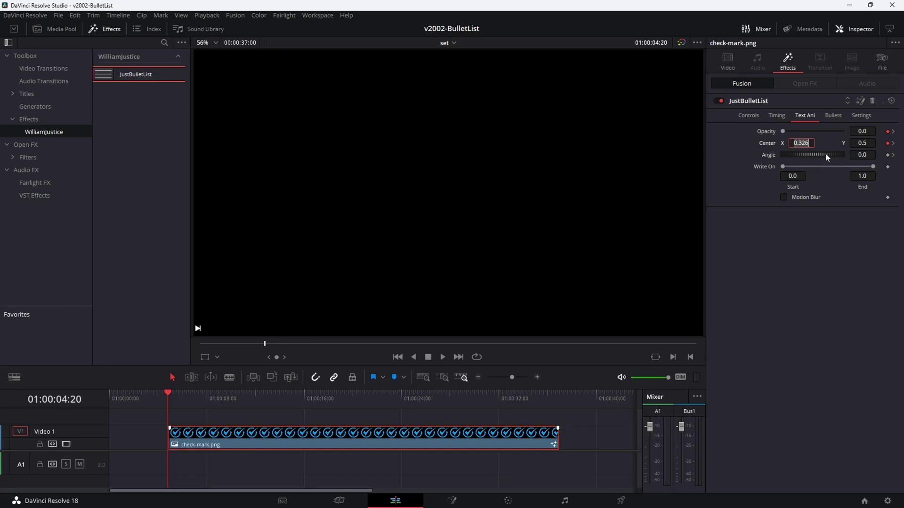
pyautogui.moveTo(833, 154)
pyautogui.mouseDown()
pyautogui.moveTo(803, 154)
pyautogui.moveTo(817, 153)
pyautogui.mouseUp()
pyautogui.click(866, 157)
pyautogui.press('BackSpace')
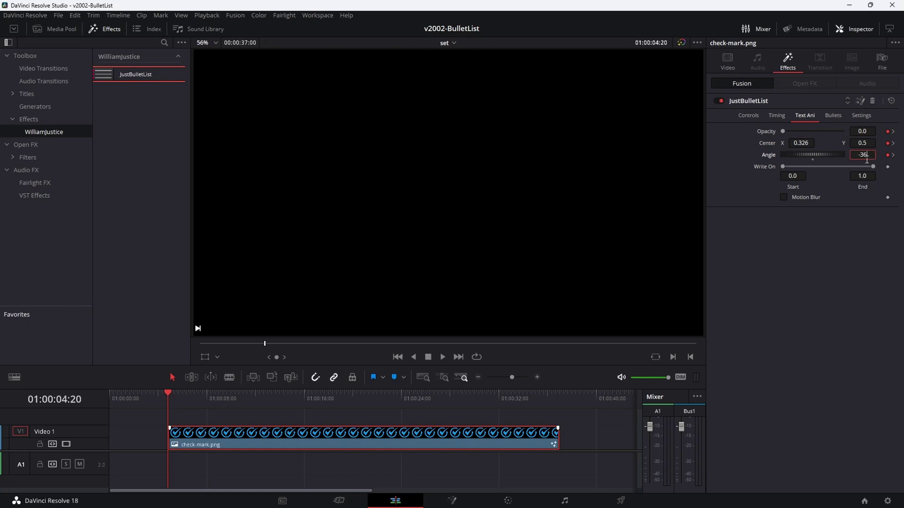
pyautogui.write('-3')
pyautogui.click(179, 395)
# Play back the bullet lines spinning upright from -360 as they fade in
pyautogui.click(167, 394)
pyautogui.press('space')
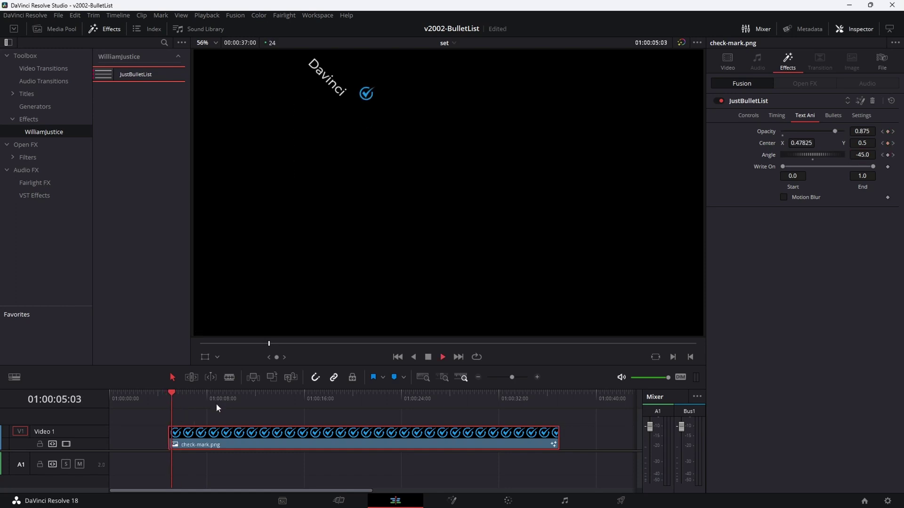
pyautogui.moveTo(201, 403); pyautogui.dragTo(179, 400)
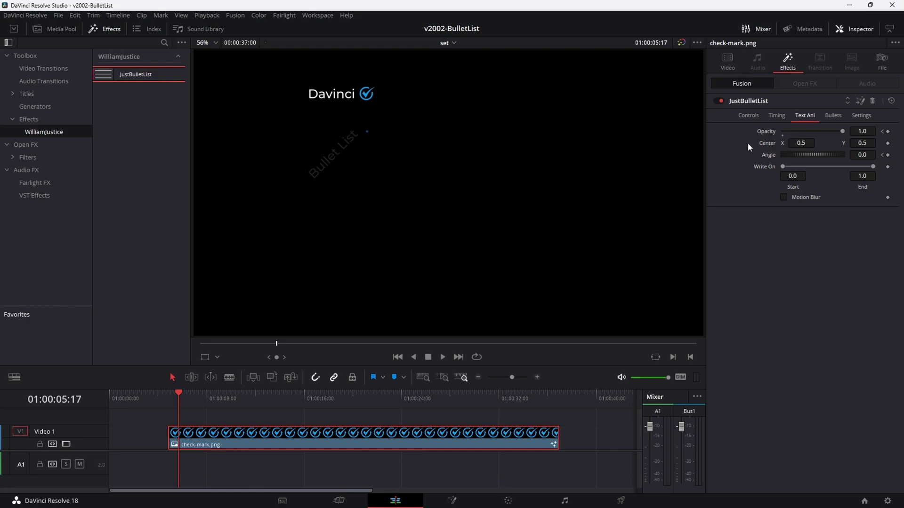
pyautogui.click(169, 395)
pyautogui.press('space')
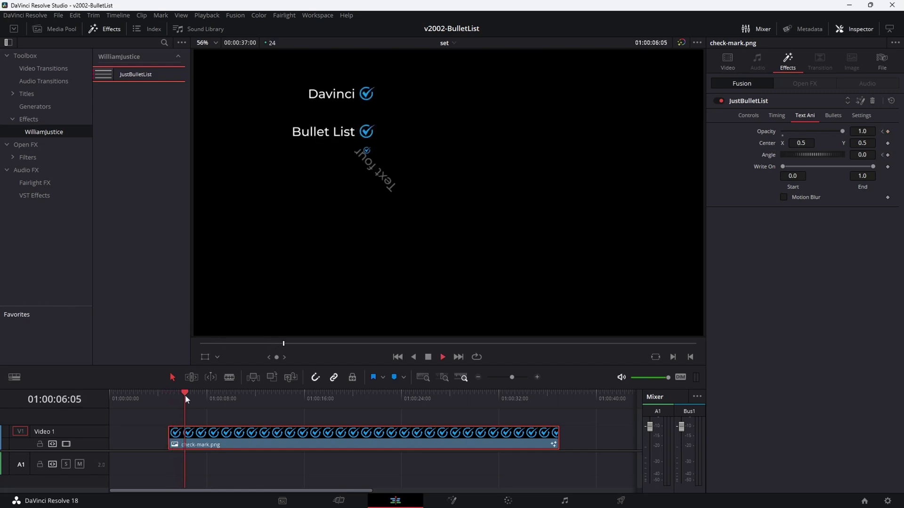
pyautogui.press('space')
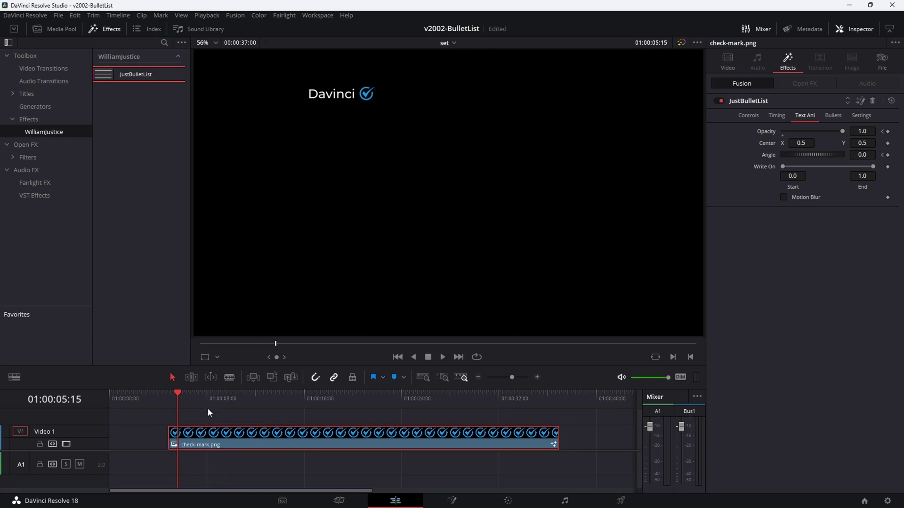
pyautogui.moveTo(178, 402); pyautogui.dragTo(168, 402)
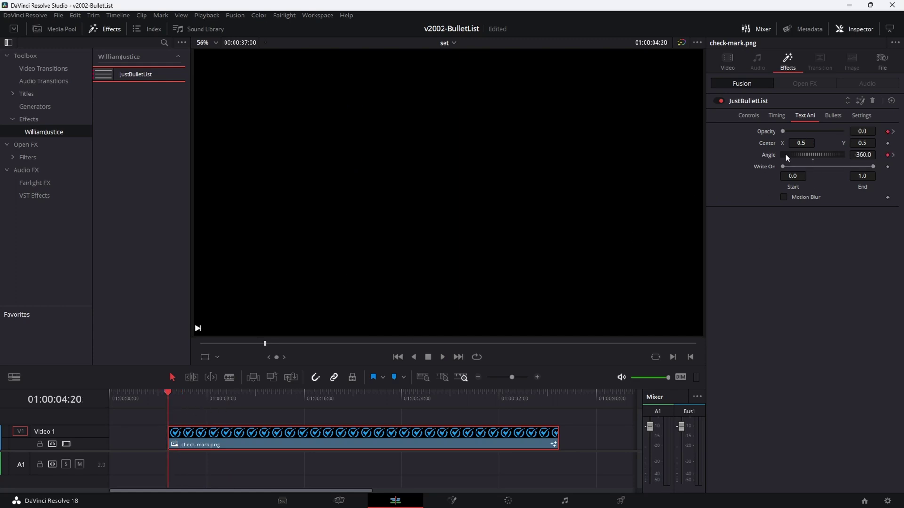
pyautogui.press('space')
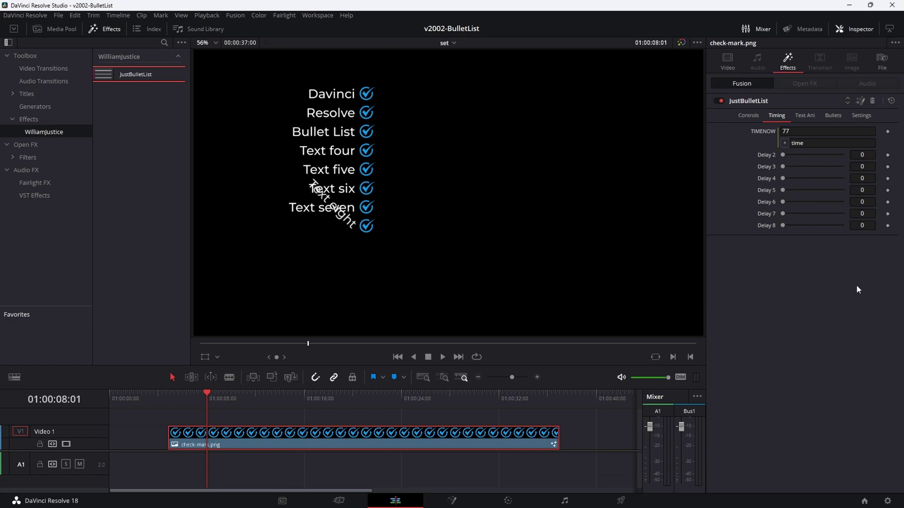
# Replay the bullet list, then drop a Fusion Composition on V1 at 01:00:55:00 after a gap
pyautogui.click(749, 117)
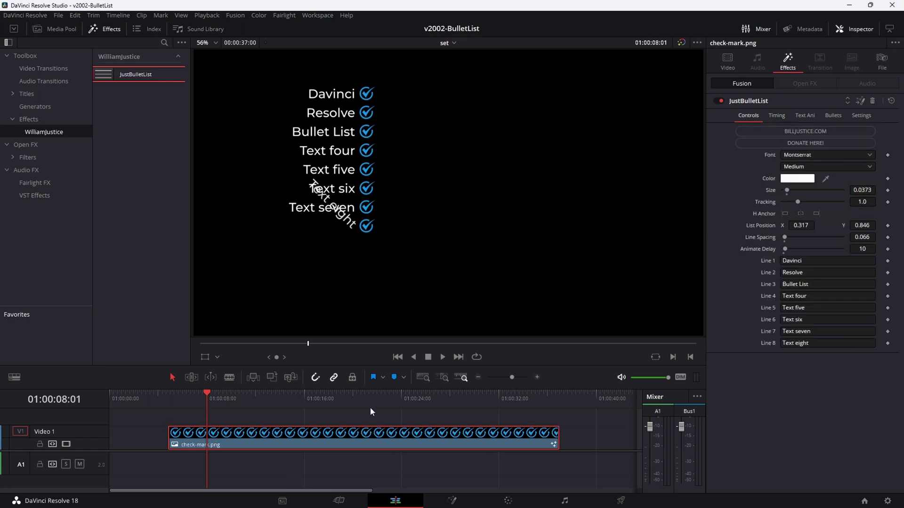
pyautogui.click(175, 398)
pyautogui.press('space')
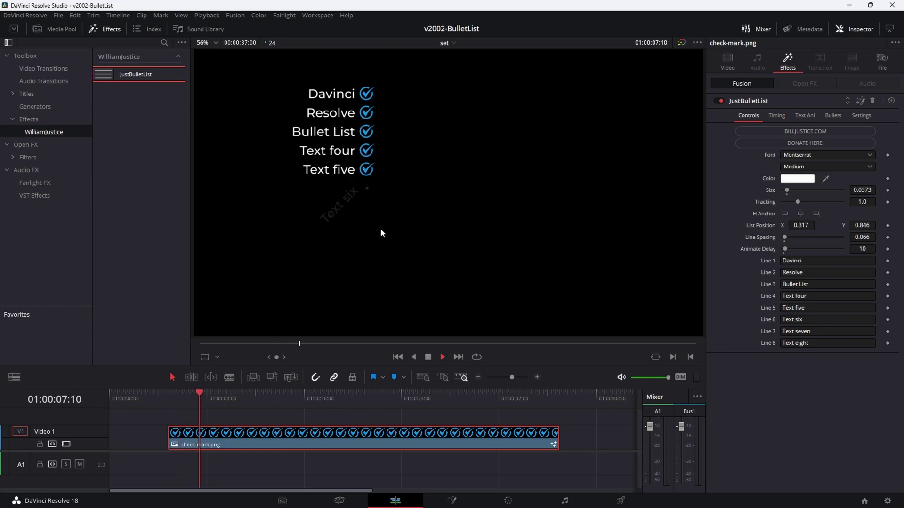
pyautogui.press('space')
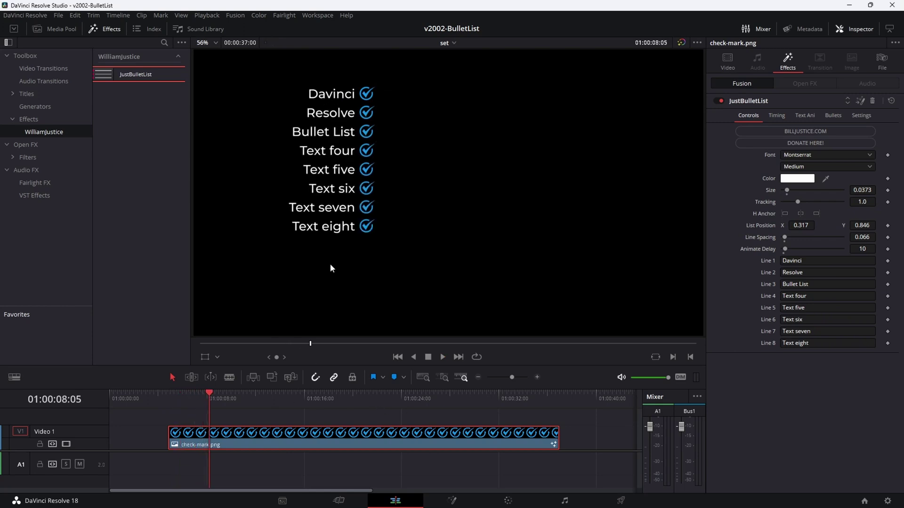
pyautogui.rightClick(336, 436)
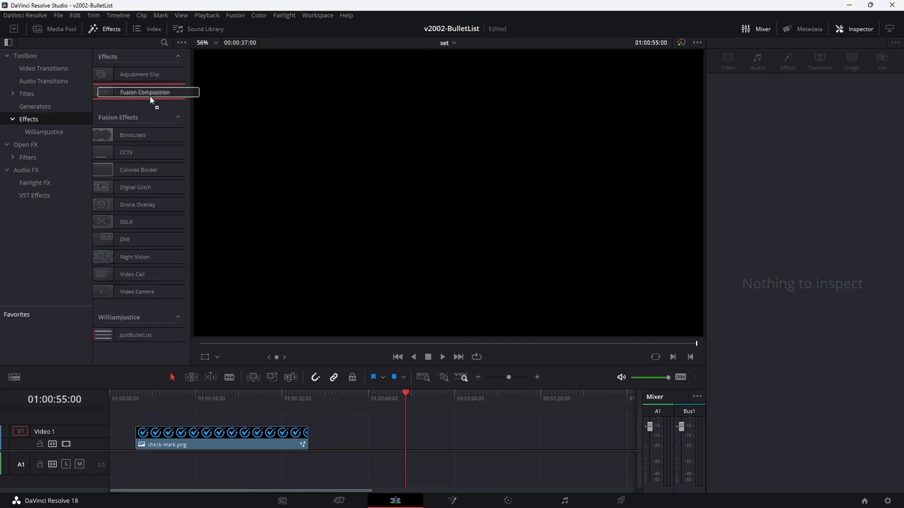
pyautogui.moveTo(142, 92); pyautogui.dragTo(615, 438)
# Lengthen the Fusion Composition clip and add a fully transparent Background1 (Alpha 0) in Fusion
pyautogui.click(479, 395)
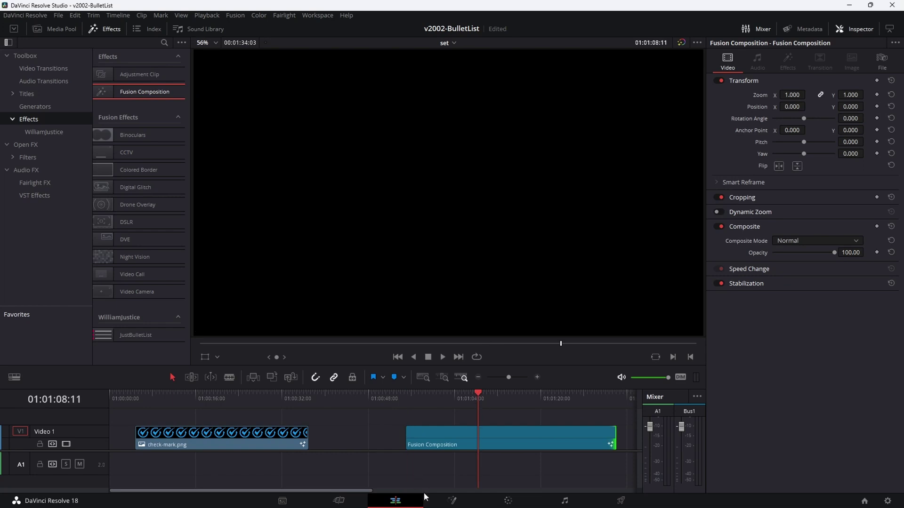
pyautogui.click(452, 500)
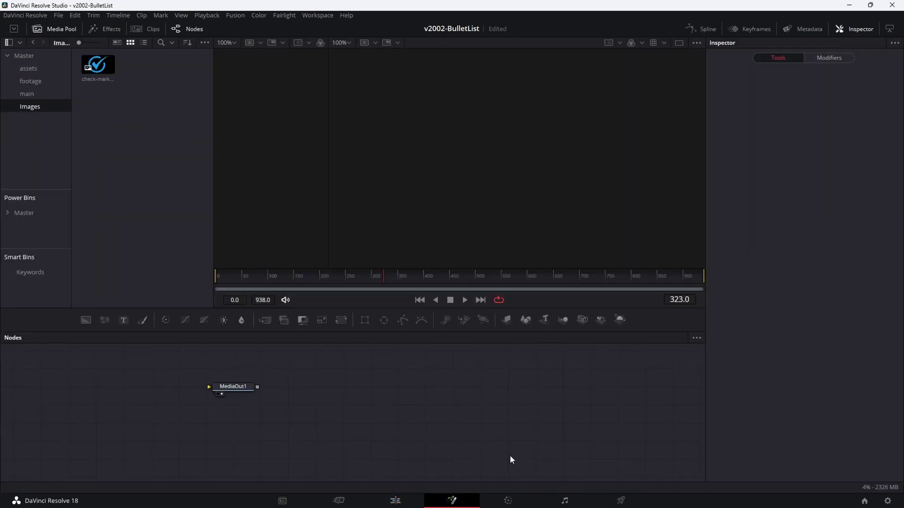
pyautogui.moveTo(245, 387); pyautogui.dragTo(554, 419)
pyautogui.moveTo(86, 320); pyautogui.dragTo(520, 419)
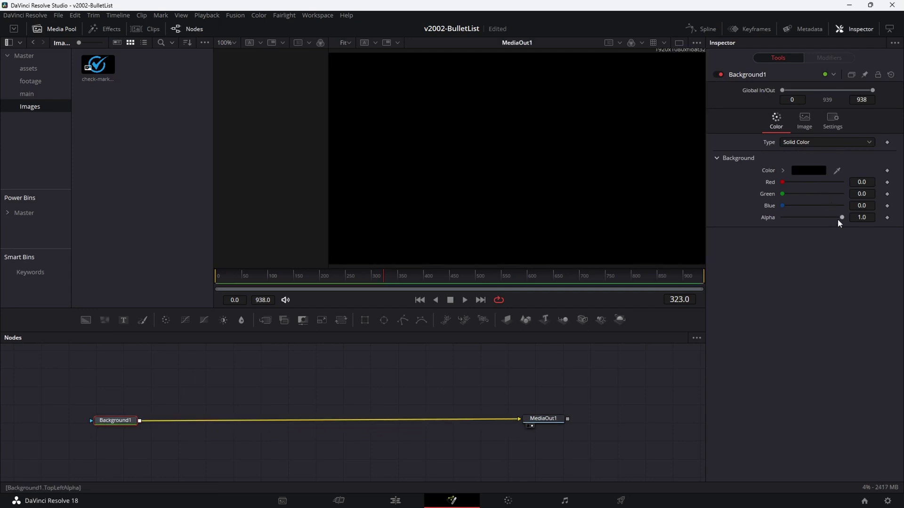
pyautogui.moveTo(839, 219); pyautogui.dragTo(763, 233)
# Add a second Background coloured yellow #dee20a and mask it with an Ellipse
pyautogui.moveTo(404, 375); pyautogui.dragTo(421, 408)
pyautogui.moveTo(88, 332); pyautogui.dragTo(275, 414)
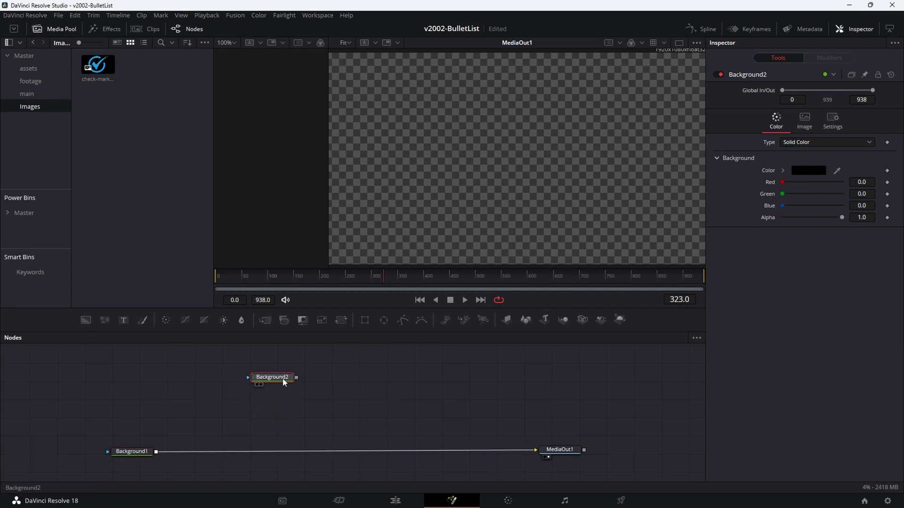
pyautogui.click(804, 169)
pyautogui.click(528, 181)
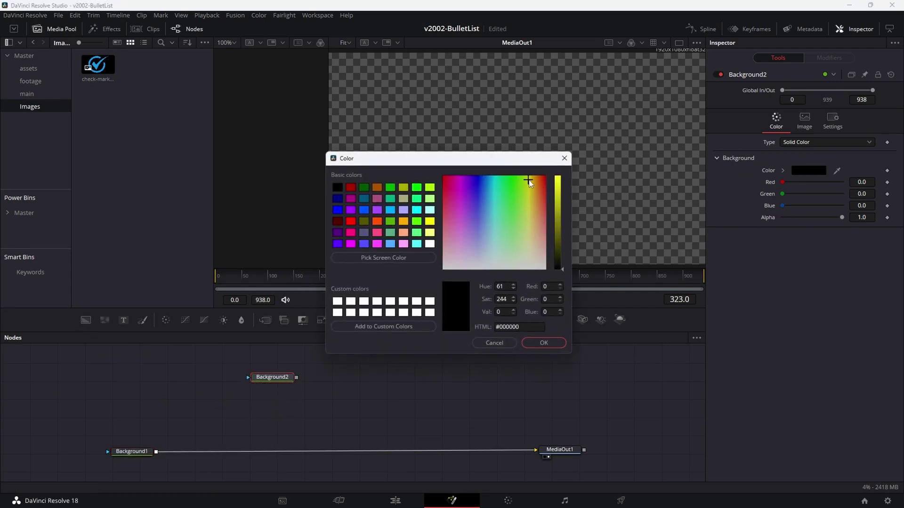
pyautogui.click(561, 187)
pyautogui.click(559, 340)
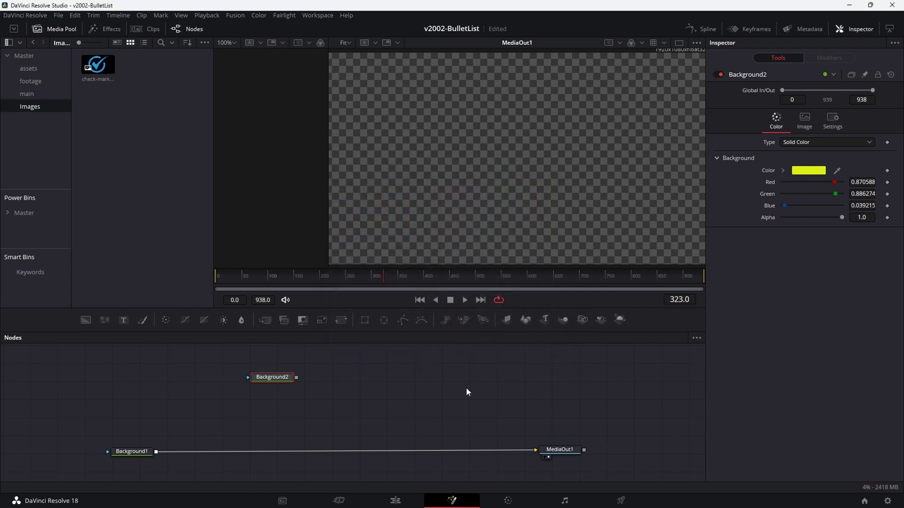
pyautogui.click(387, 322)
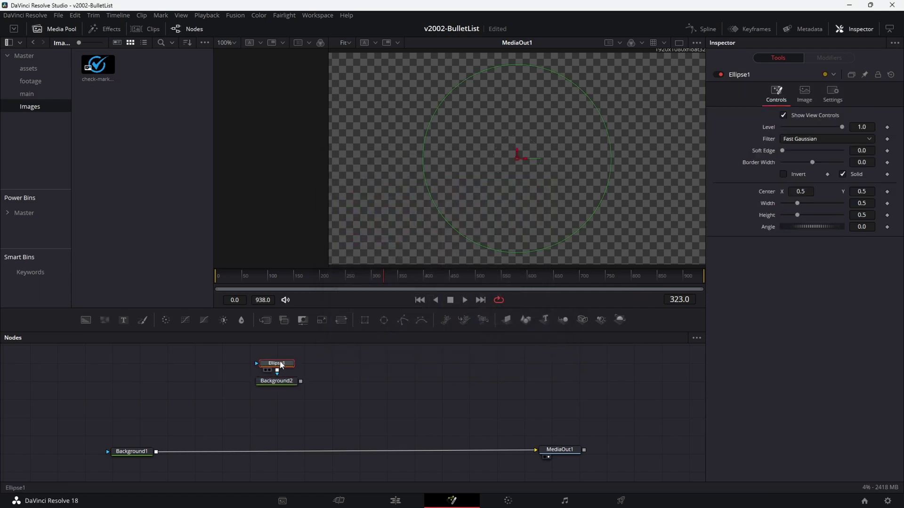
pyautogui.moveTo(281, 369); pyautogui.dragTo(156, 457)
pyautogui.click(300, 385)
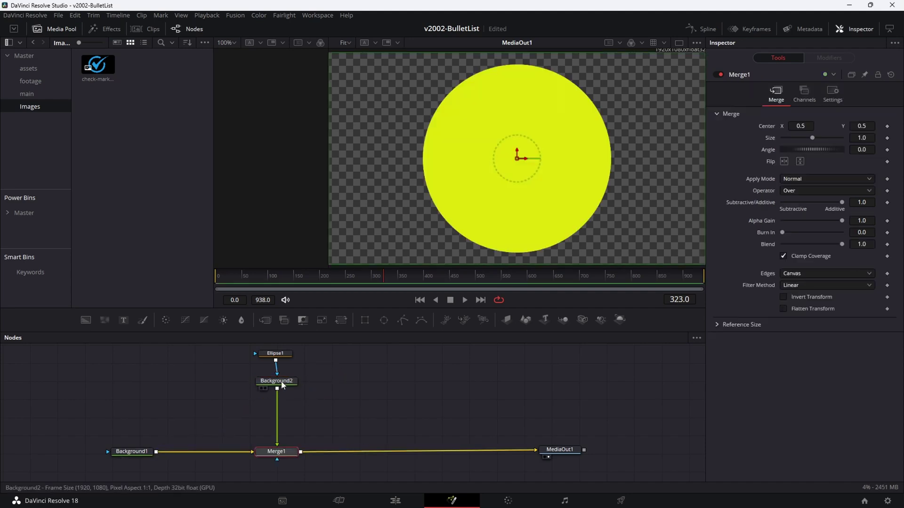
# Merge Background2 over Background1 and shape the ellipse into an open arc: Solid off, Border Width 0.054, Length 0.559
pyautogui.moveTo(277, 381); pyautogui.dragTo(271, 403)
pyautogui.moveTo(281, 359); pyautogui.dragTo(273, 375)
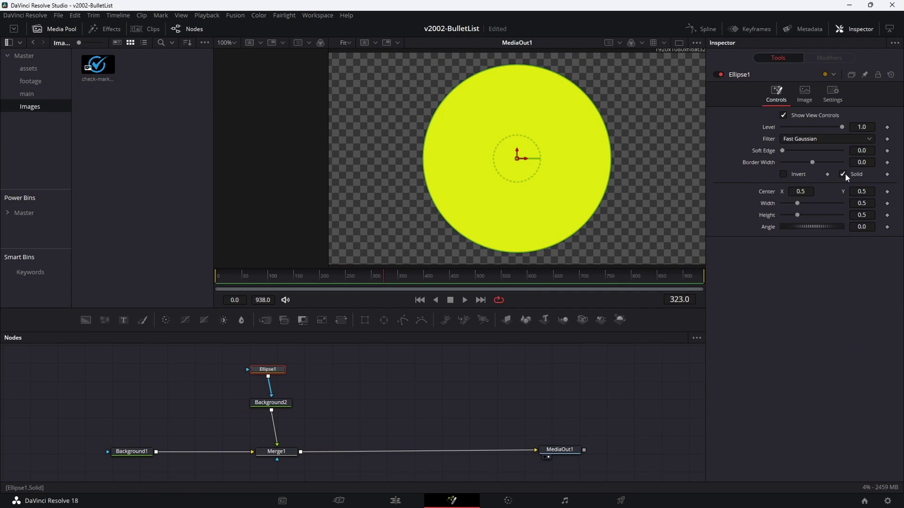
pyautogui.click(843, 175)
pyautogui.moveTo(812, 163); pyautogui.dragTo(820, 163)
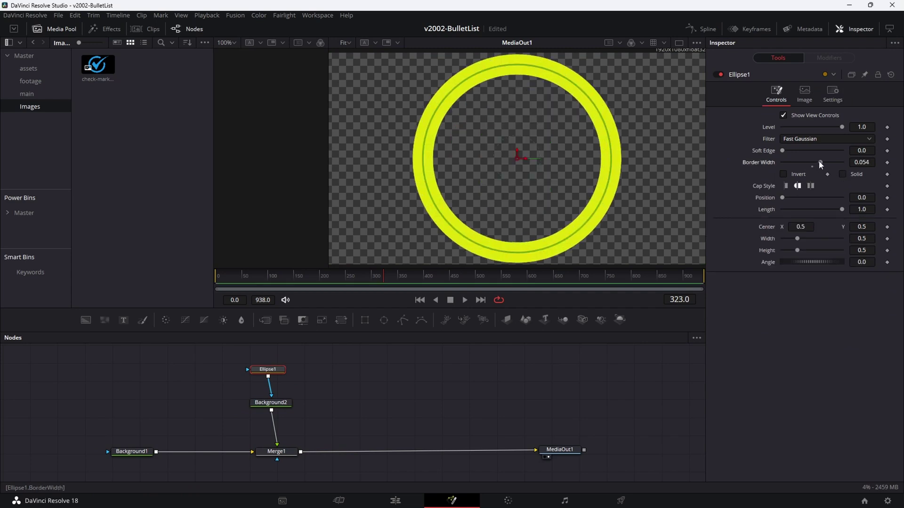
pyautogui.moveTo(841, 210); pyautogui.dragTo(815, 205)
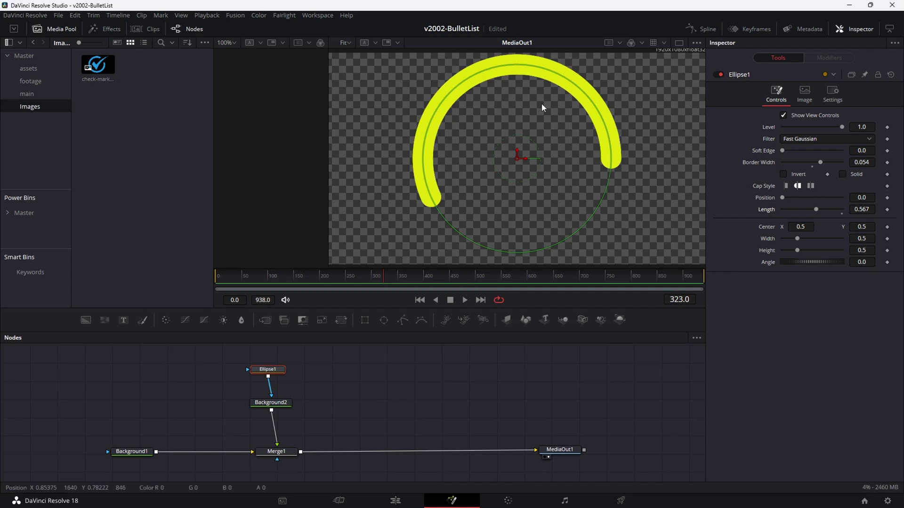
pyautogui.moveTo(819, 212); pyautogui.dragTo(817, 209)
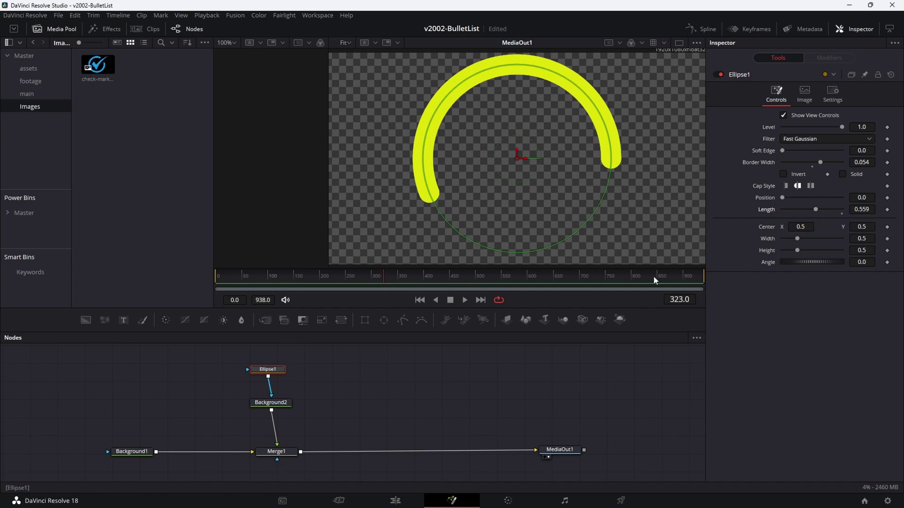
# Add a Transform node after Background2 and keyframe Angle 0 at the first frame
pyautogui.click(271, 402)
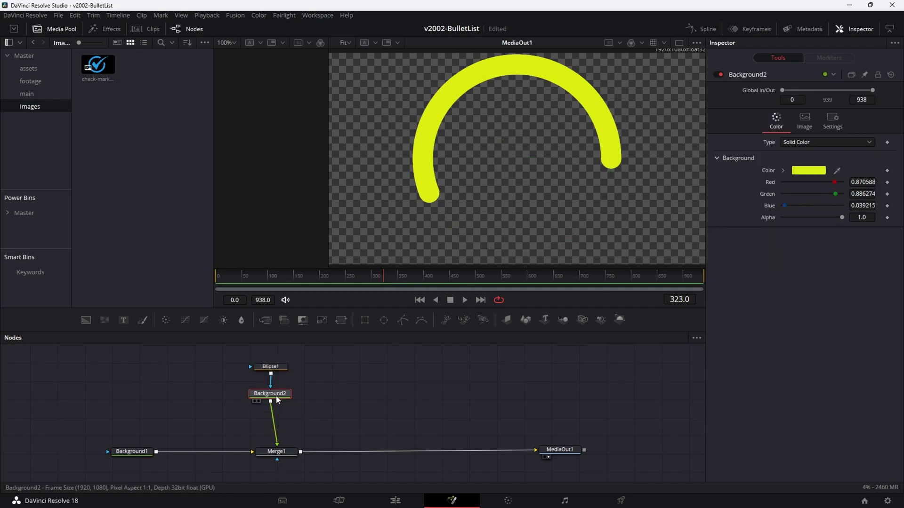
pyautogui.click(341, 320)
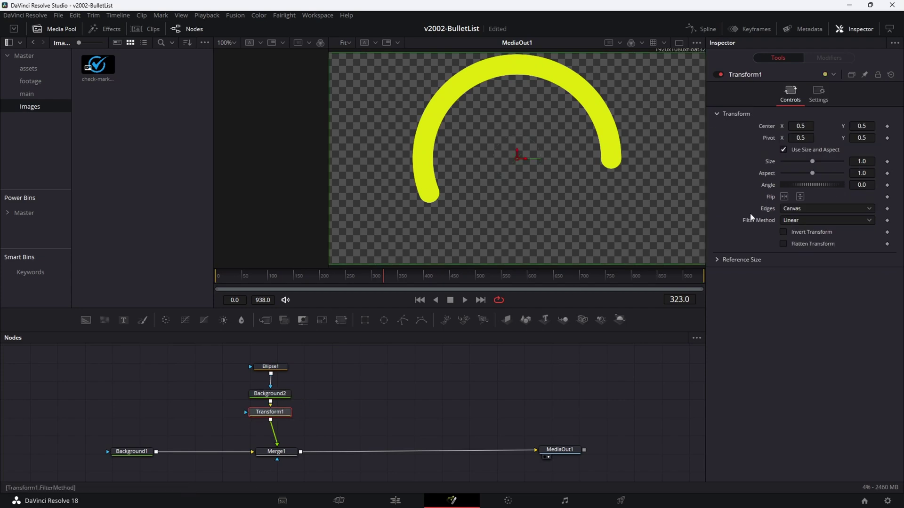
pyautogui.click(264, 277)
pyautogui.moveTo(224, 283); pyautogui.dragTo(203, 283)
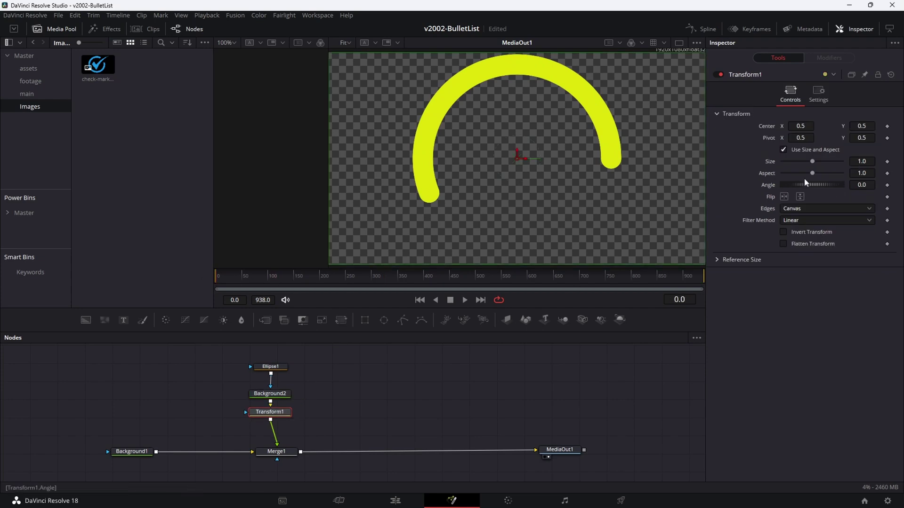
pyautogui.click(887, 186)
# Set the Transform Angle to 360 around frame 101 and play back the rotation
pyautogui.moveTo(294, 279); pyautogui.dragTo(270, 282)
pyautogui.click(861, 185)
pyautogui.write('360')
pyautogui.press('Return')
pyautogui.moveTo(268, 282); pyautogui.dragTo(177, 272)
pyautogui.press('space')
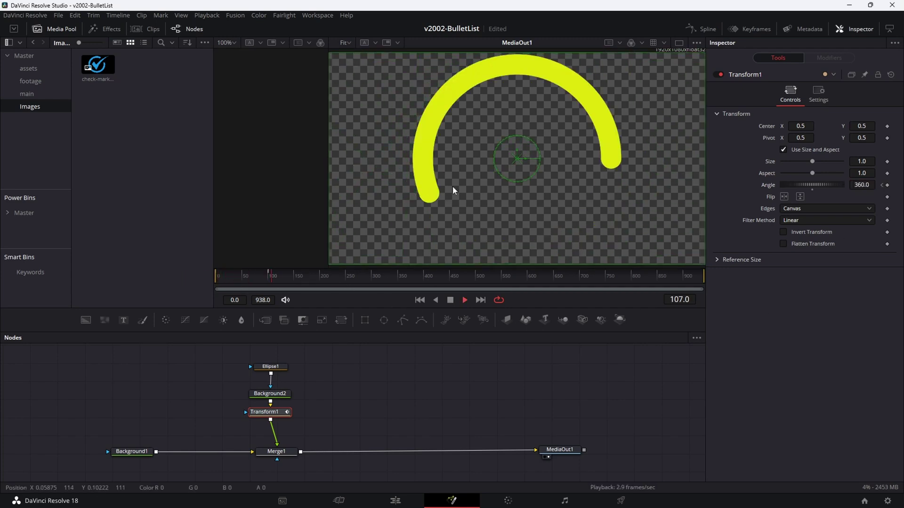
pyautogui.press('space')
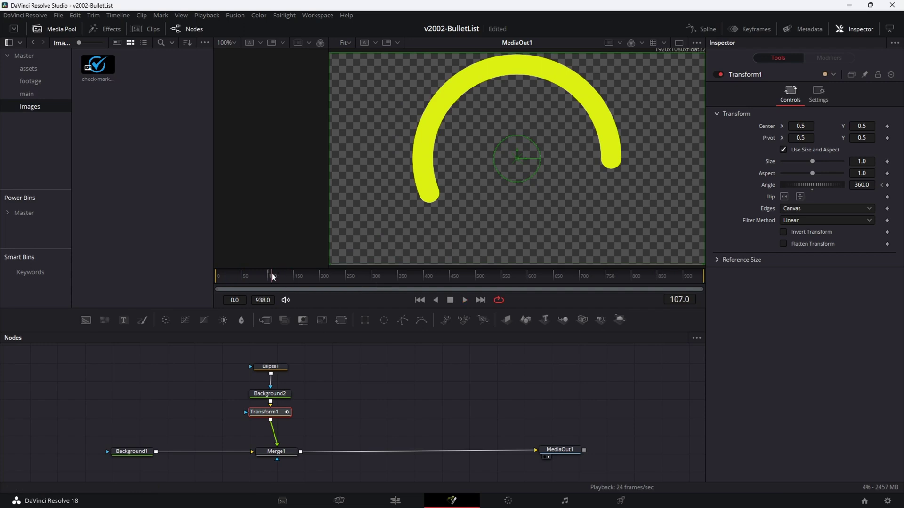
# In the Spline editor, apply Set Relative to all Angle keyframes and play to confirm continuous spinning
pyautogui.click(714, 31)
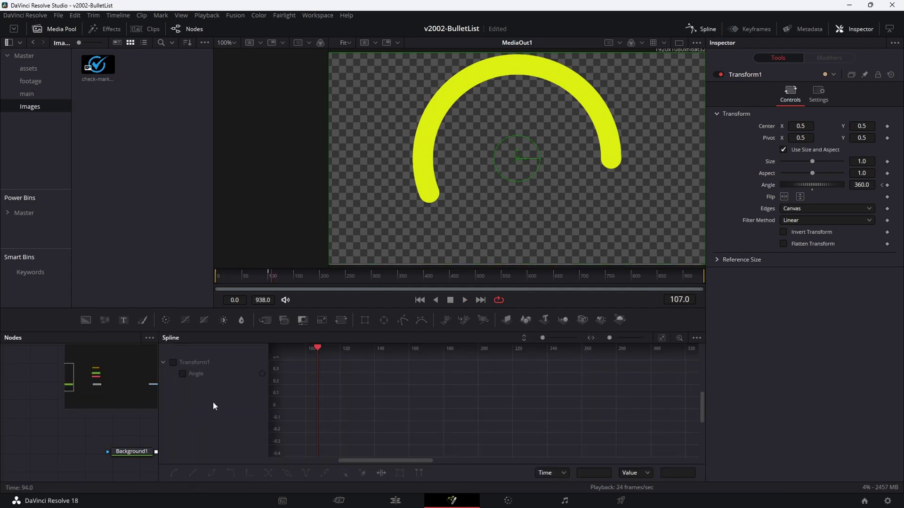
pyautogui.click(184, 374)
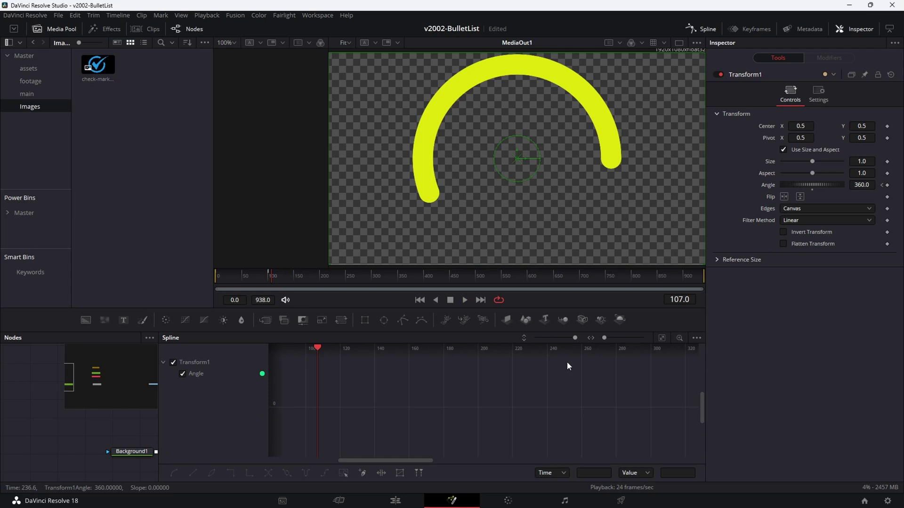
pyautogui.click(662, 340)
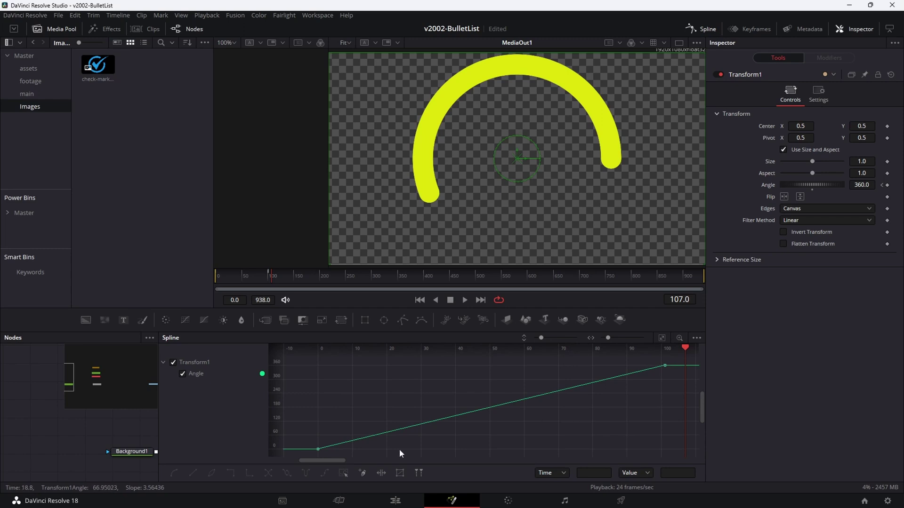
pyautogui.moveTo(642, 383); pyautogui.dragTo(307, 457)
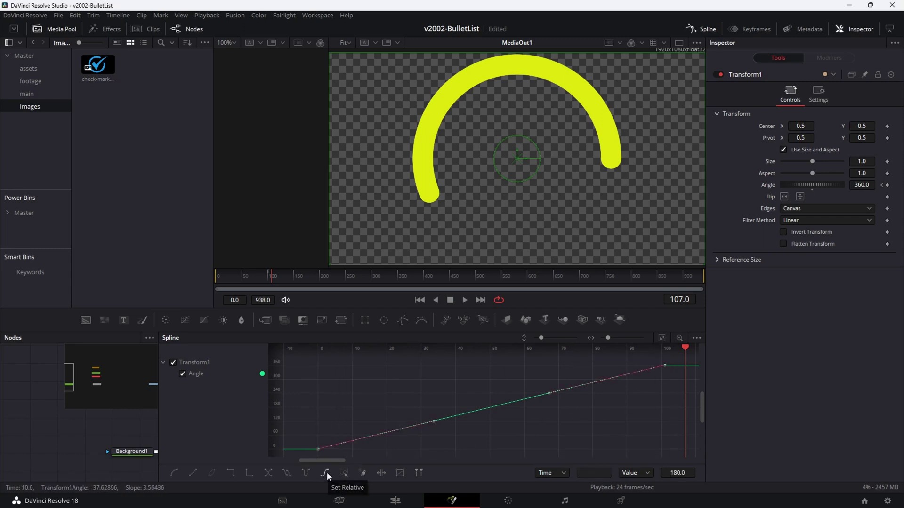
pyautogui.click(326, 473)
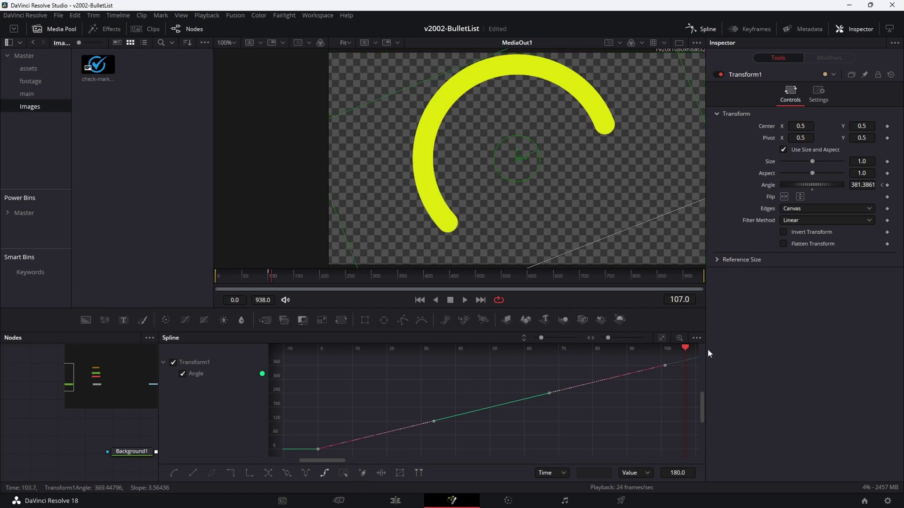
pyautogui.moveTo(337, 459); pyautogui.dragTo(358, 459)
pyautogui.click(328, 276)
pyautogui.press('space')
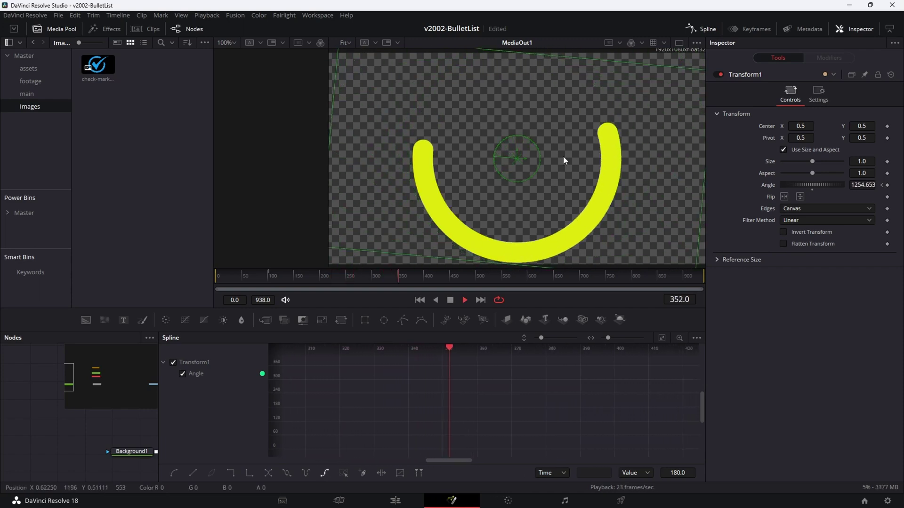
pyautogui.press('space')
# Add a ColorCorrector node after Transform1
pyautogui.moveTo(158, 400); pyautogui.dragTo(571, 400)
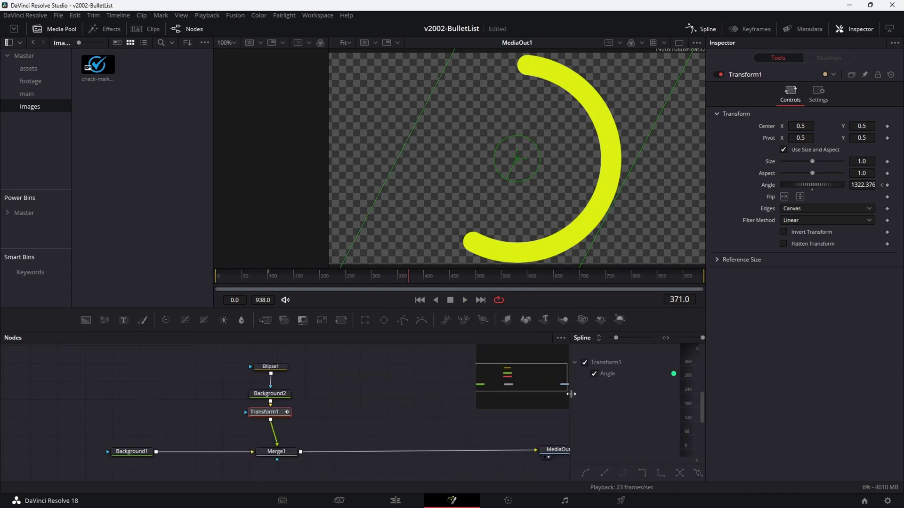
pyautogui.moveTo(241, 366); pyautogui.dragTo(335, 426)
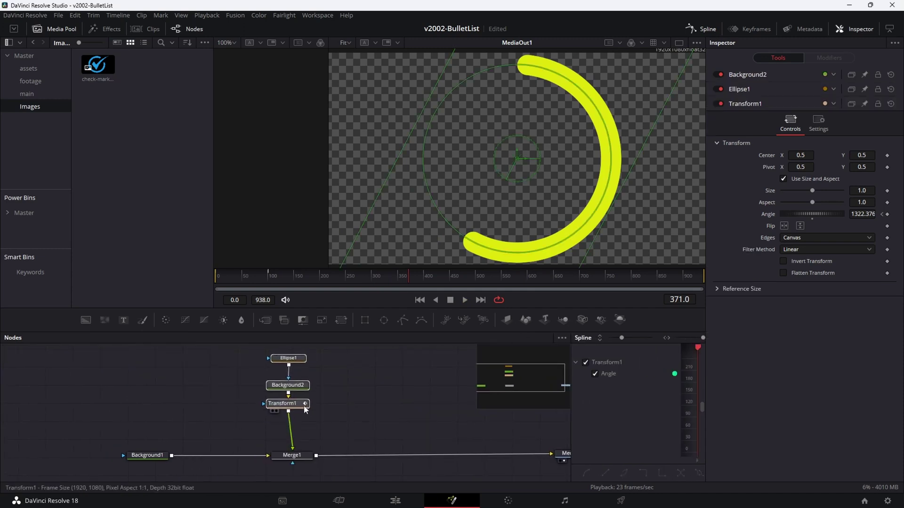
pyautogui.click(288, 400)
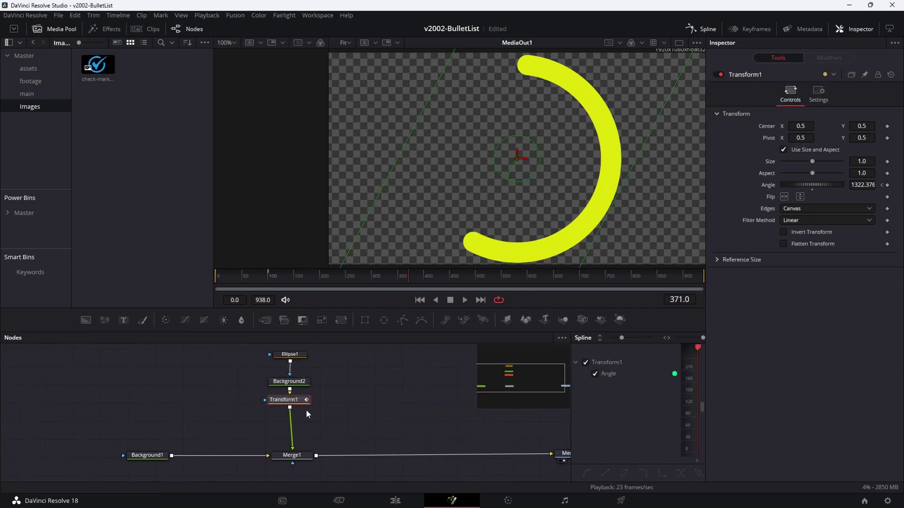
pyautogui.click(165, 320)
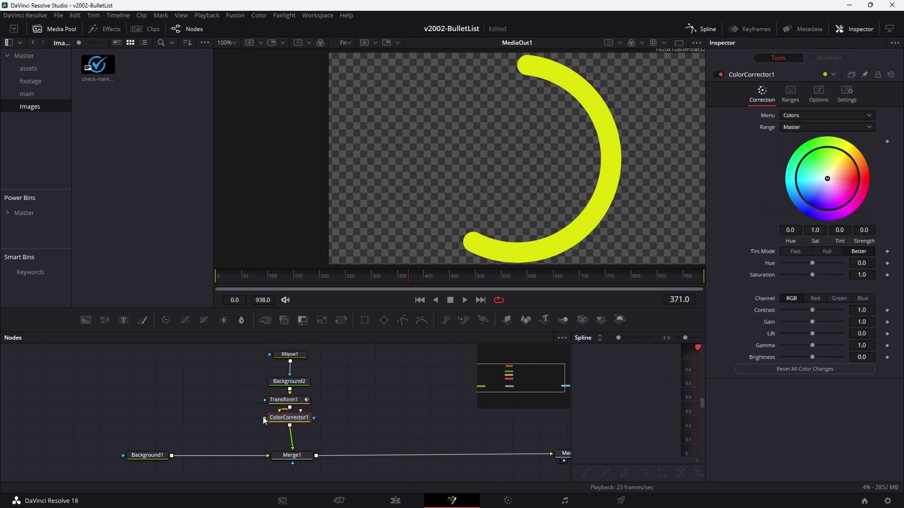
pyautogui.moveTo(812, 263)
pyautogui.mouseDown()
pyautogui.moveTo(833, 261)
pyautogui.moveTo(796, 262)
pyautogui.moveTo(823, 261)
pyautogui.moveTo(815, 272)
pyautogui.mouseUp()
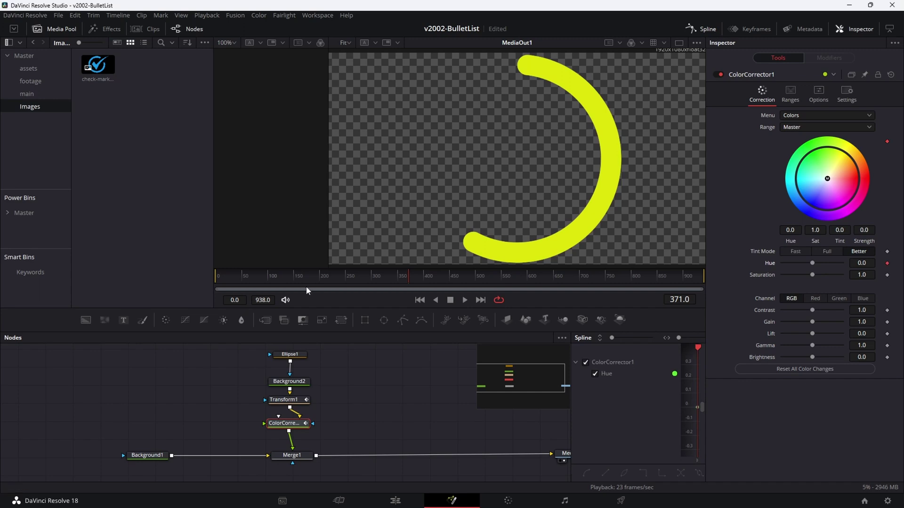
# Keyframe Hue 0 at frame 0 and 1.0 near frame 150, then play to check the colour shift
pyautogui.click(220, 276)
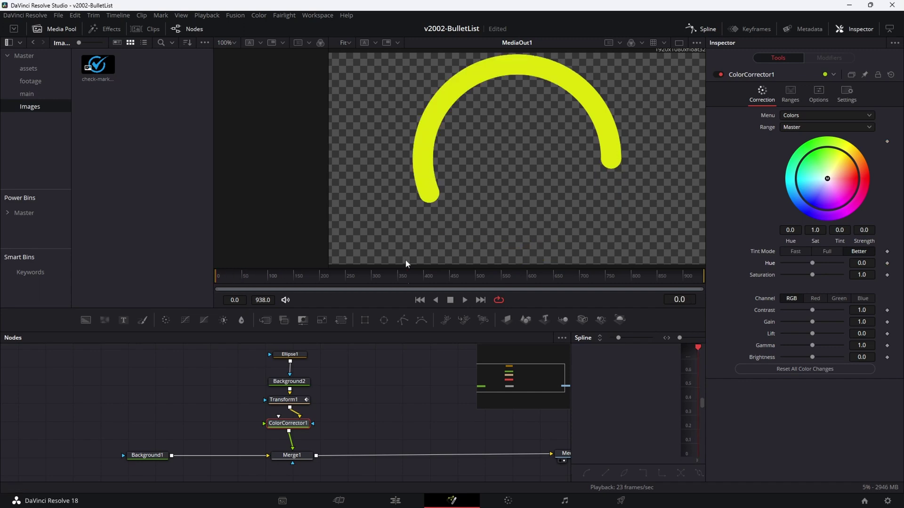
pyautogui.click(888, 264)
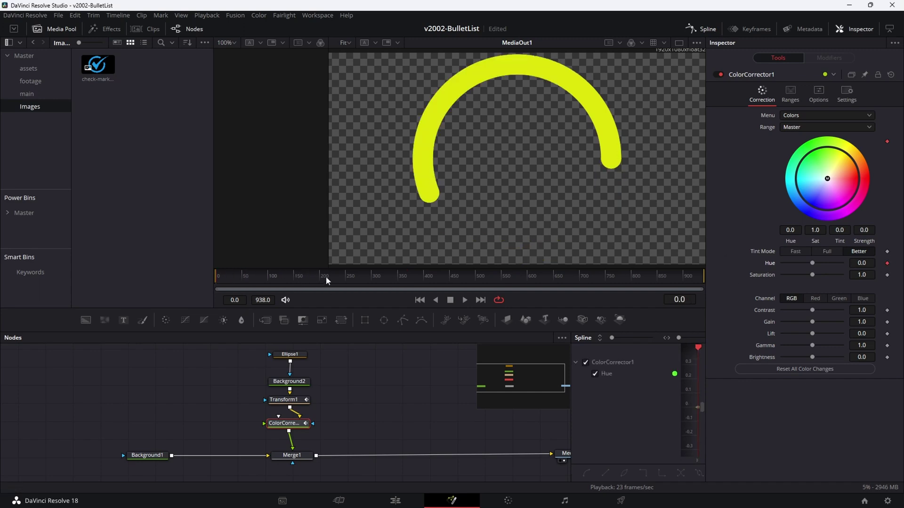
pyautogui.click(295, 278)
pyautogui.moveTo(813, 265); pyautogui.dragTo(850, 264)
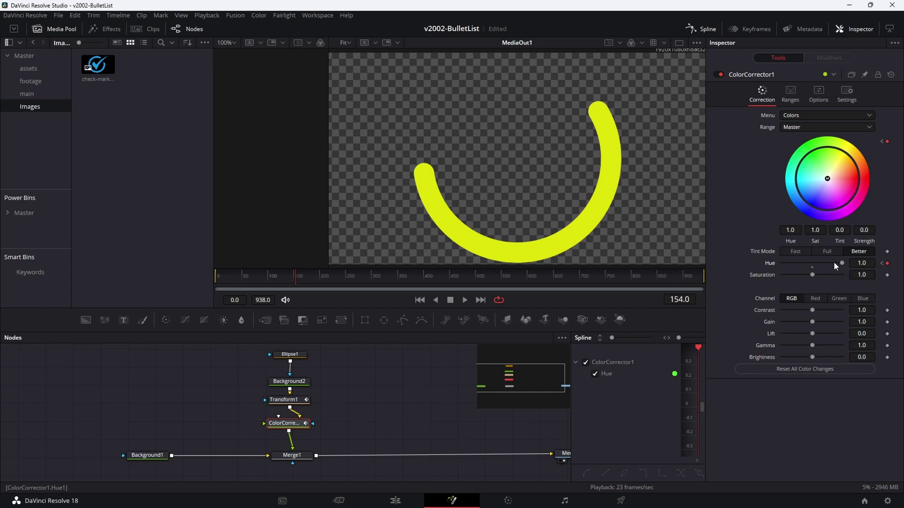
pyautogui.moveTo(288, 278); pyautogui.dragTo(221, 276)
pyautogui.press('space')
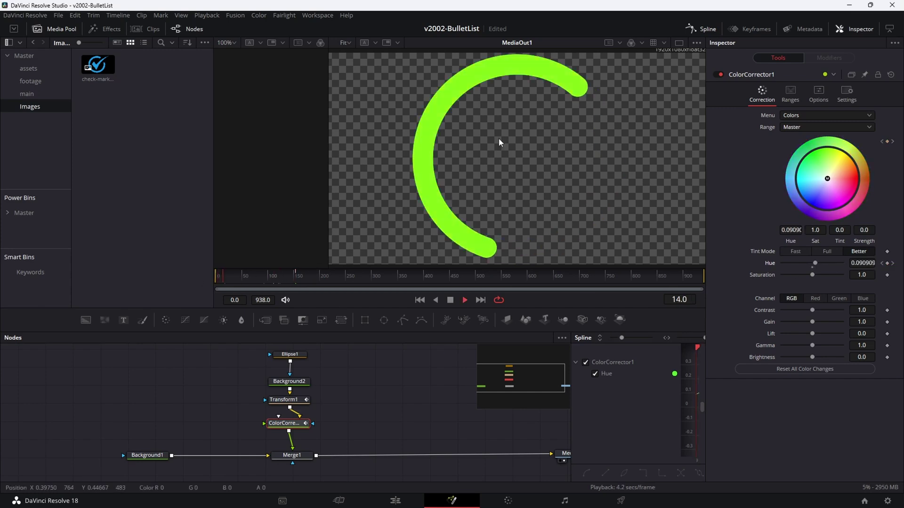
pyautogui.press('space')
pyautogui.moveTo(290, 281); pyautogui.dragTo(377, 276)
pyautogui.click(316, 279)
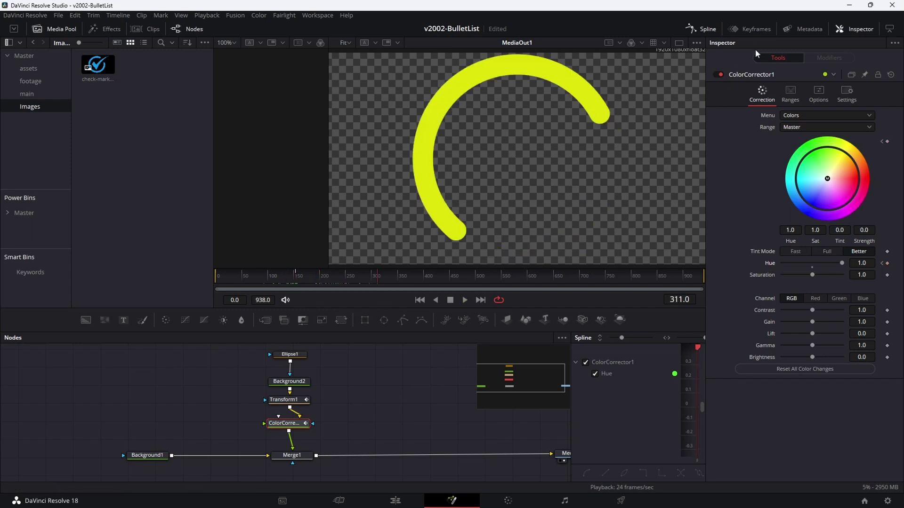
# Set all Hue keyframes to loop in the Spline editor and play to confirm endless cycling
pyautogui.click(706, 29)
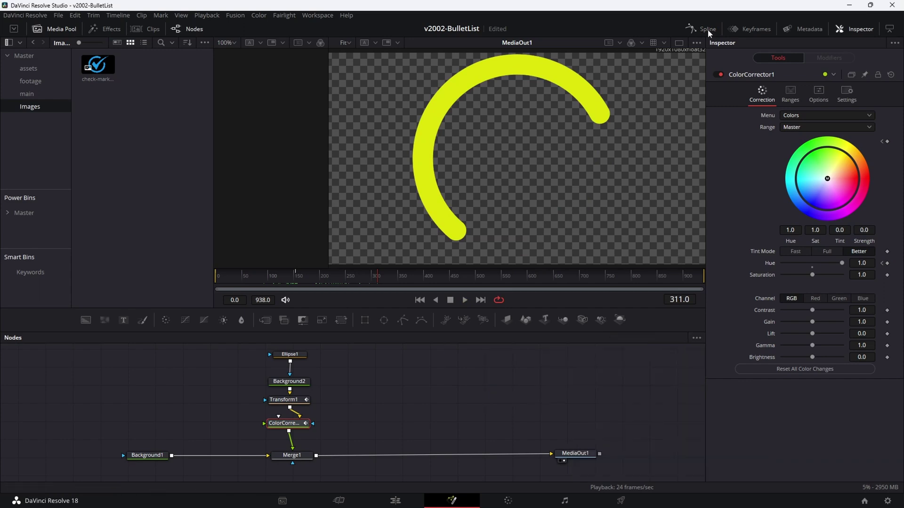
pyautogui.click(706, 29)
pyautogui.click(889, 29)
pyautogui.click(858, 339)
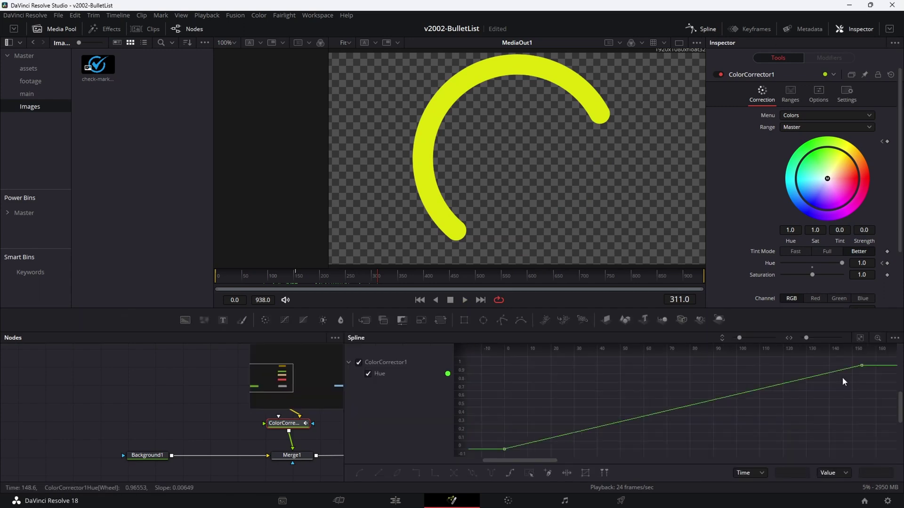
pyautogui.moveTo(872, 361); pyautogui.dragTo(488, 456)
pyautogui.click(510, 473)
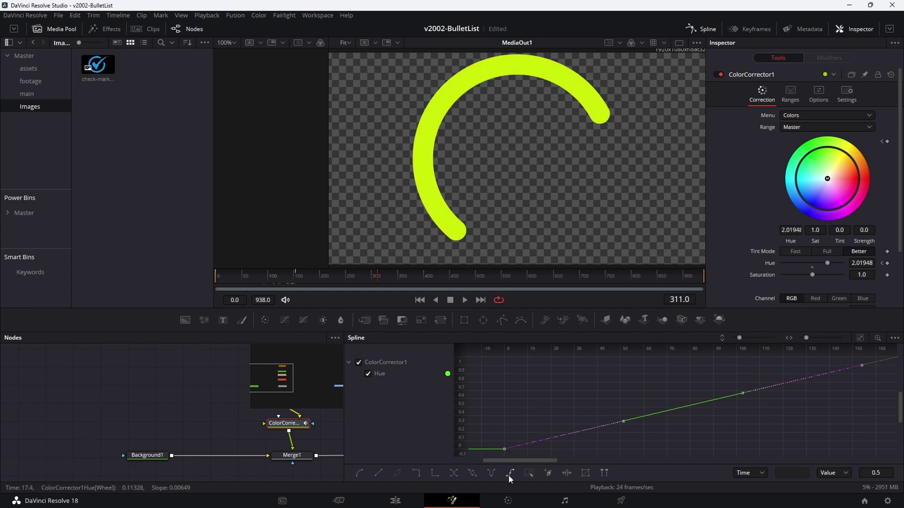
pyautogui.click(386, 277)
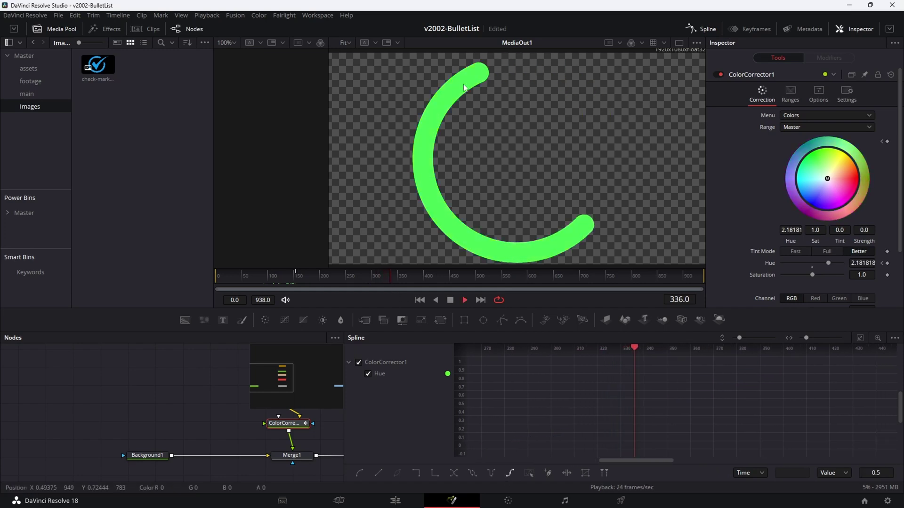
pyautogui.press('space')
# Back on the Edit page, play the spinner clip and stop at 01:01:02:10
pyautogui.click(396, 501)
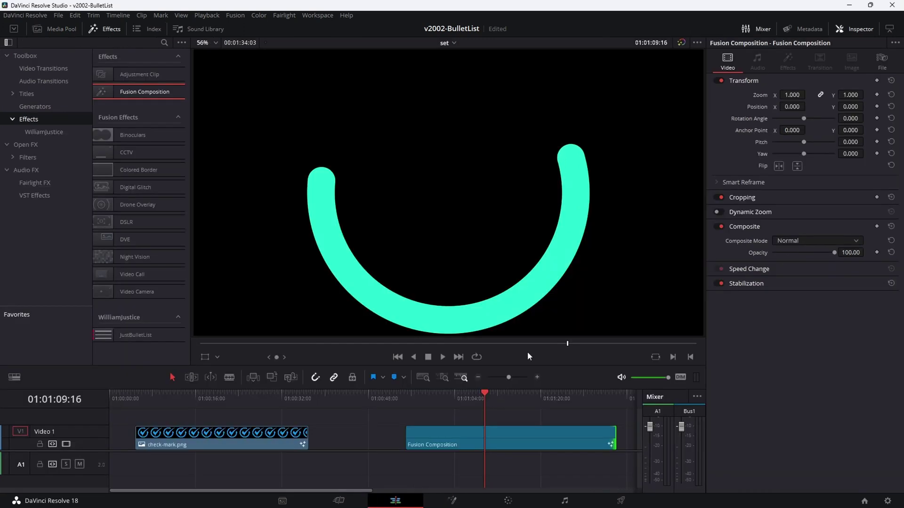
pyautogui.click(408, 396)
pyautogui.press('space')
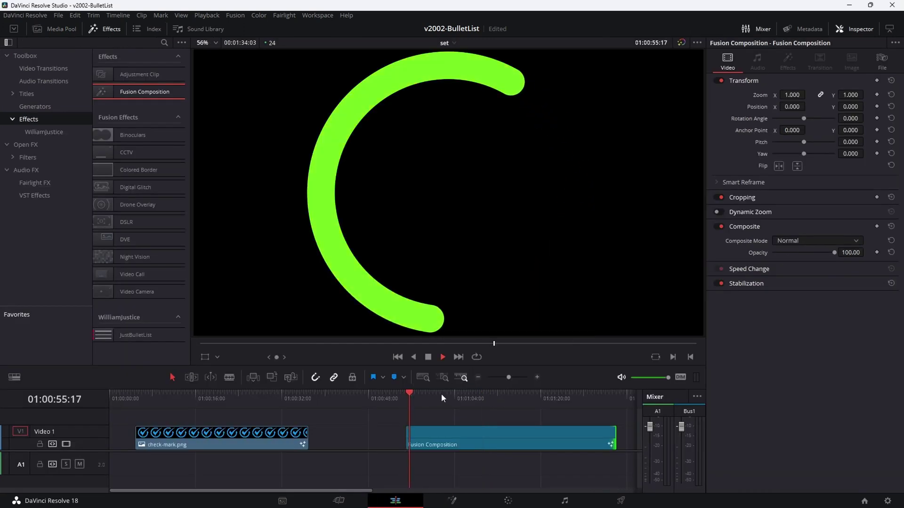
pyautogui.click(445, 400)
# Apply WilliamJustice JustBulletList to the Fusion Composition clip and play the spinner bullet list
pyautogui.click(44, 132)
pyautogui.moveTo(121, 80); pyautogui.dragTo(497, 438)
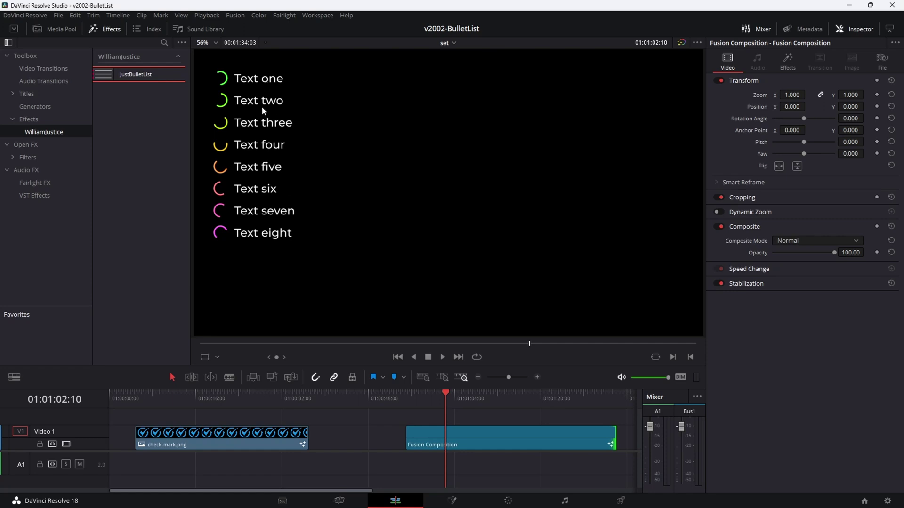
pyautogui.moveTo(418, 392); pyautogui.dragTo(455, 398)
pyautogui.press('space')
pyautogui.press('space')
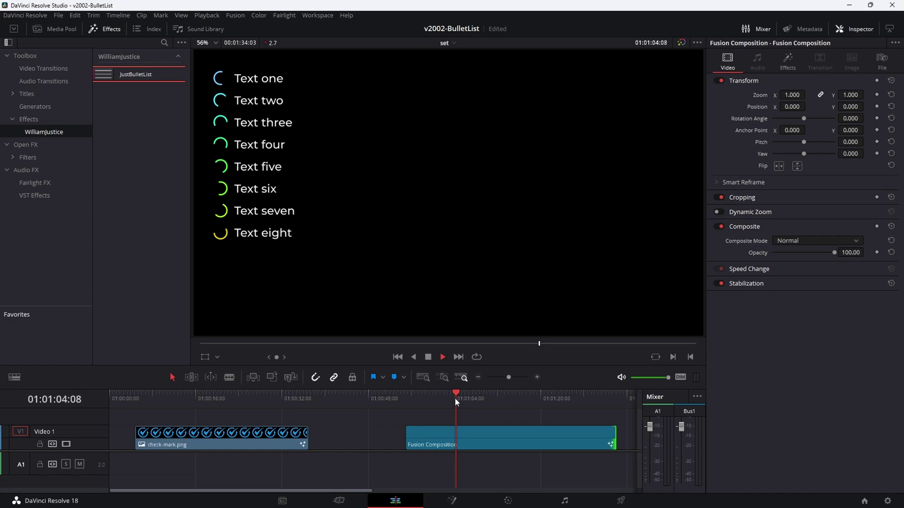
# Replay the earlier check-mark list animation for comparison
pyautogui.click(292, 395)
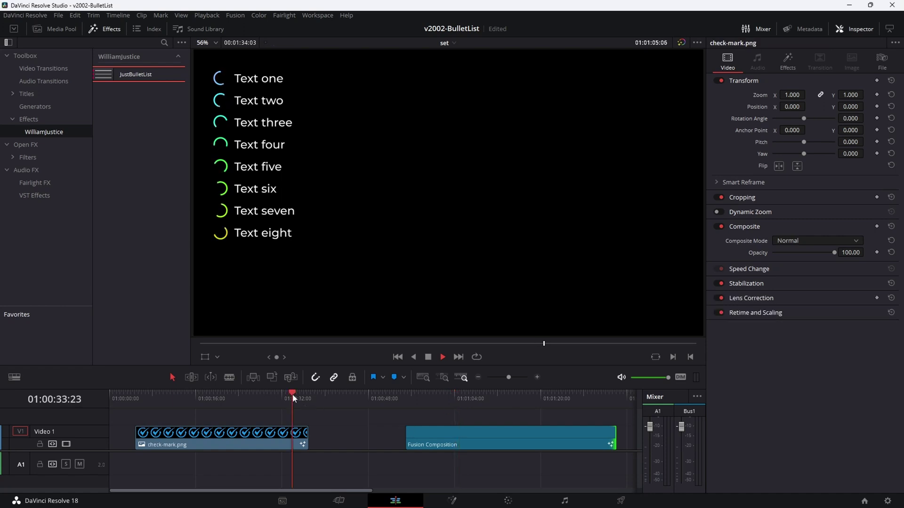
pyautogui.moveTo(296, 402)
pyautogui.mouseDown()
pyautogui.moveTo(282, 394)
pyautogui.moveTo(293, 395)
pyautogui.mouseUp()
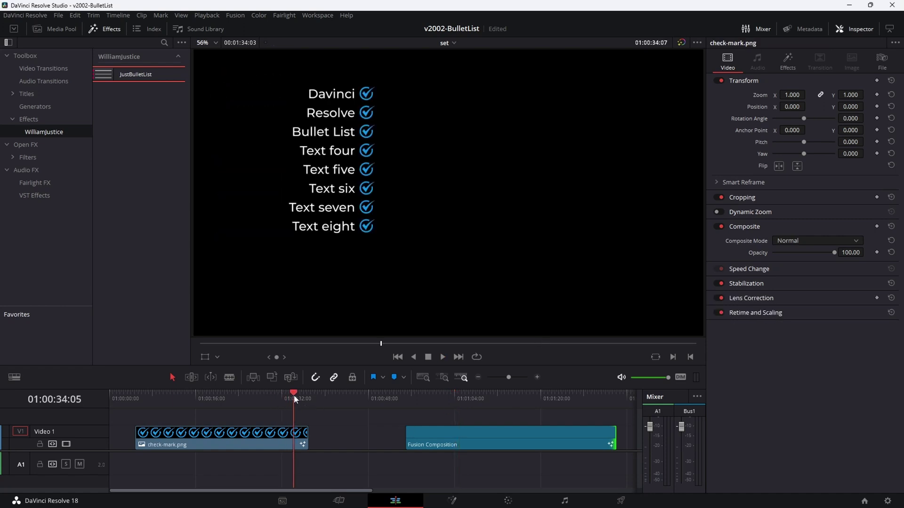
pyautogui.press('space')
pyautogui.click(301, 432)
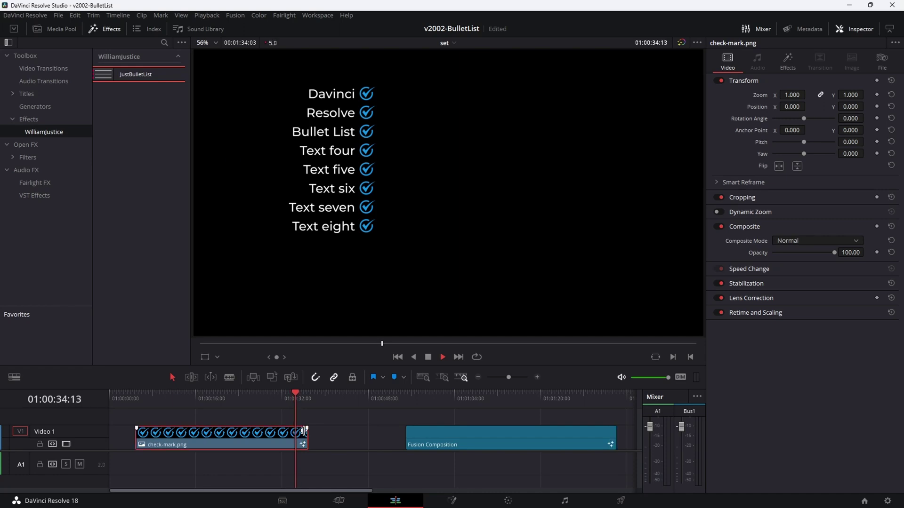
pyautogui.press('Left')
pyautogui.press('Left')
pyautogui.press('Left')
pyautogui.press('Left')
pyautogui.press('Left')
pyautogui.press('Left')
pyautogui.press('Left')
pyautogui.press('Left')
pyautogui.press('Left')
pyautogui.press('Left')
pyautogui.press('Left')
pyautogui.press('Left')
pyautogui.press('Left')
pyautogui.press('Left')
pyautogui.press('Left')
pyautogui.press('Left')
pyautogui.press('Left')
pyautogui.press('Left')
pyautogui.press('Left')
pyautogui.press('Left')
pyautogui.click(307, 429)
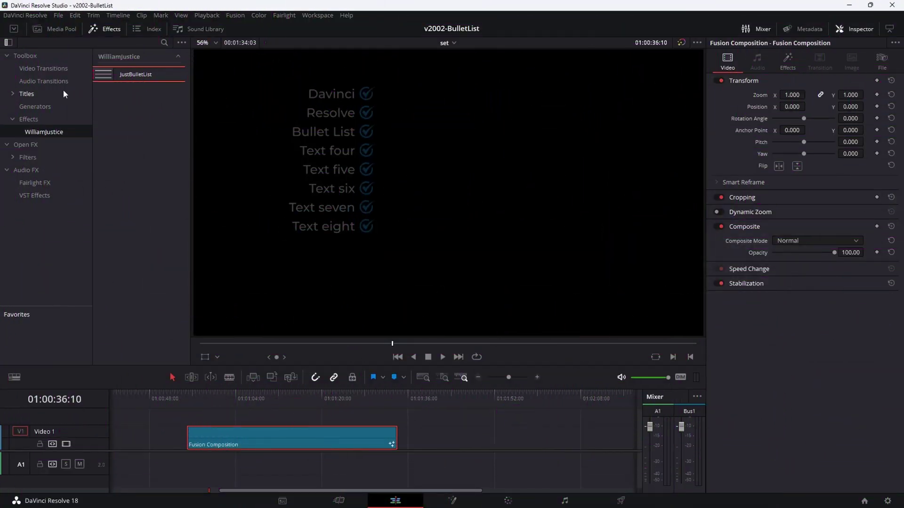
# Place WilliamJustice JustTextList after the spinner clip, lengthen it, and set Line Spacing to 0.048
pyautogui.click(14, 93)
pyautogui.click(43, 106)
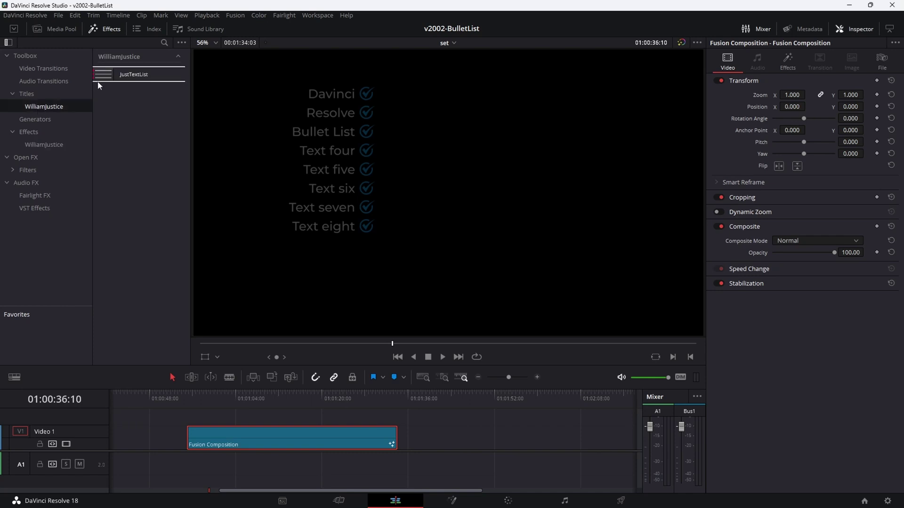
pyautogui.moveTo(109, 76)
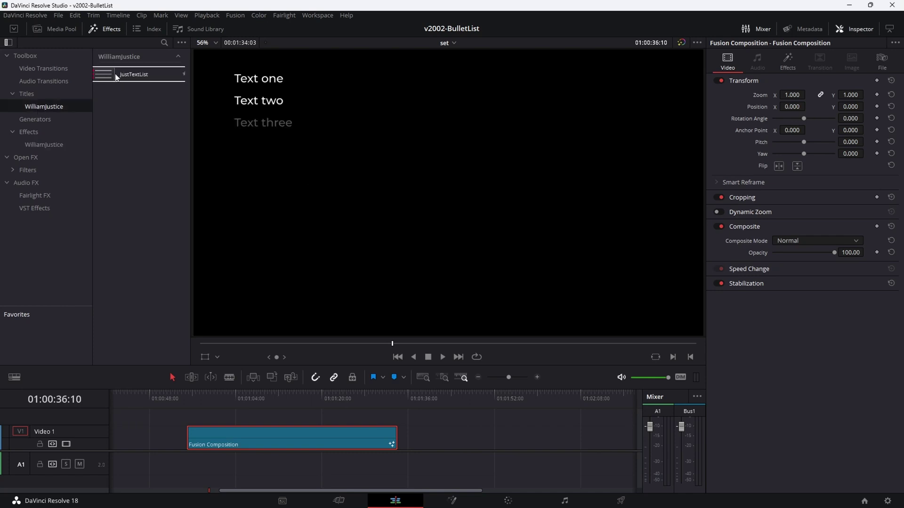
pyautogui.moveTo(129, 78); pyautogui.dragTo(608, 440)
pyautogui.click(523, 404)
pyautogui.click(546, 448)
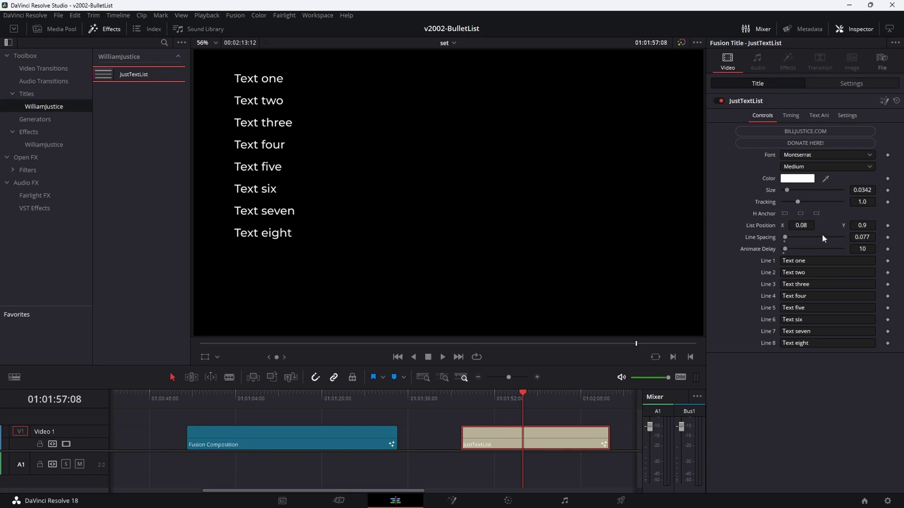
pyautogui.moveTo(862, 237); pyautogui.dragTo(845, 237)
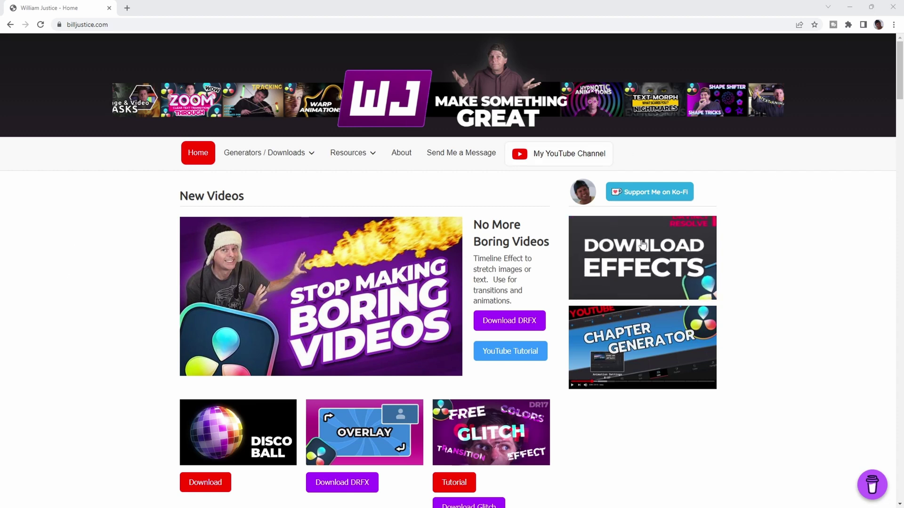
# Go from the site's Download Effects banner to the Just Bullet List DRFX download on Ko-fi
pyautogui.click(659, 261)
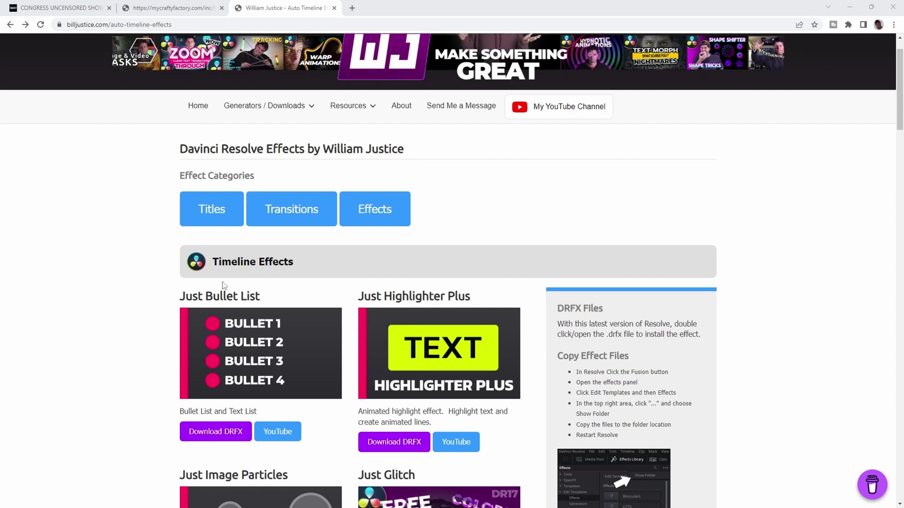
pyautogui.click(220, 437)
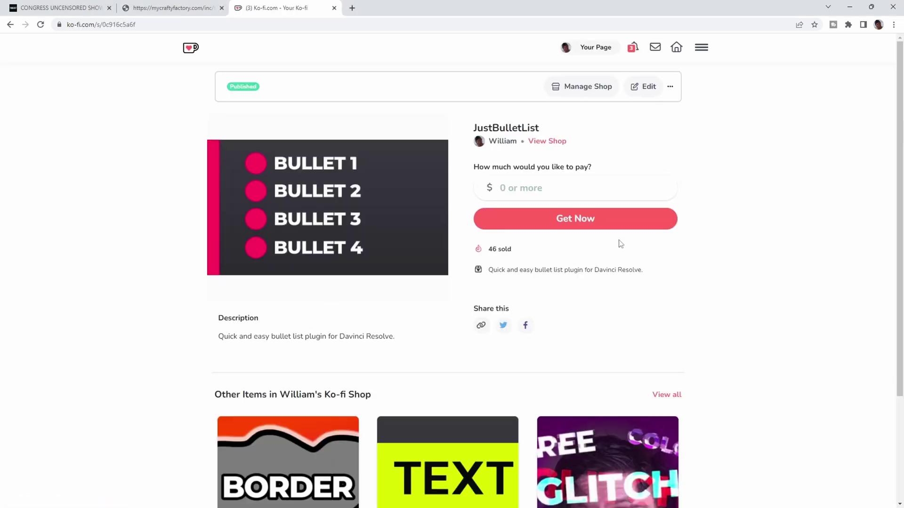